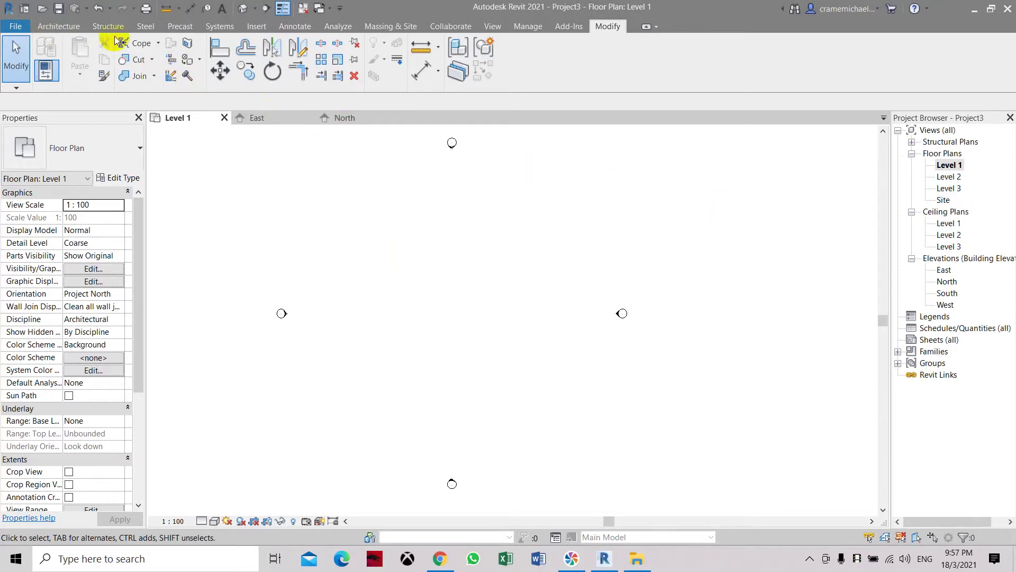
Start a new in-place component in the Generic Models category and accept its name.
{"action": "left_click", "coordinate": [57, 26]}
{"action": "left_click", "coordinate": [148, 77]}
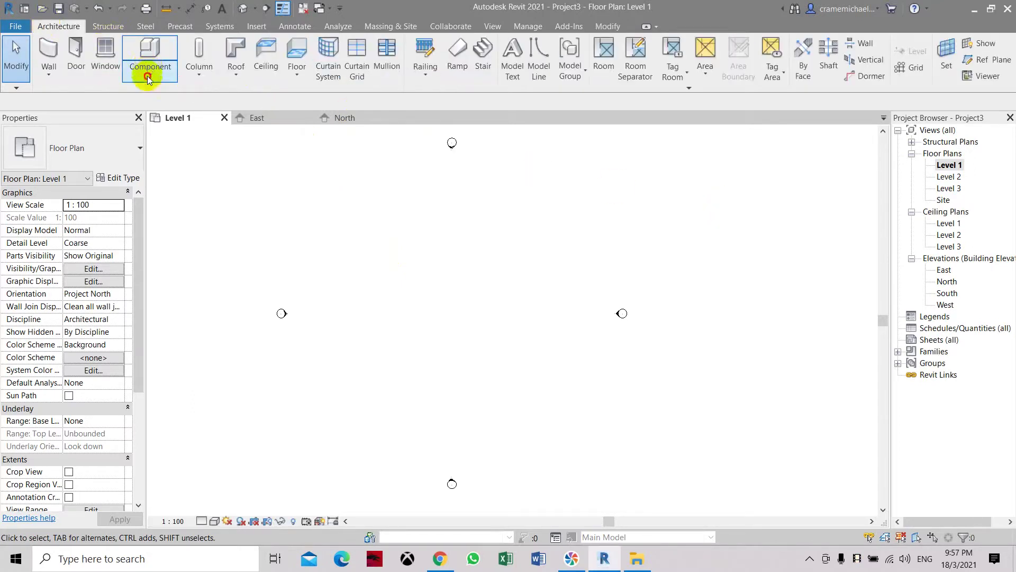
{"action": "left_click", "coordinate": [175, 132]}
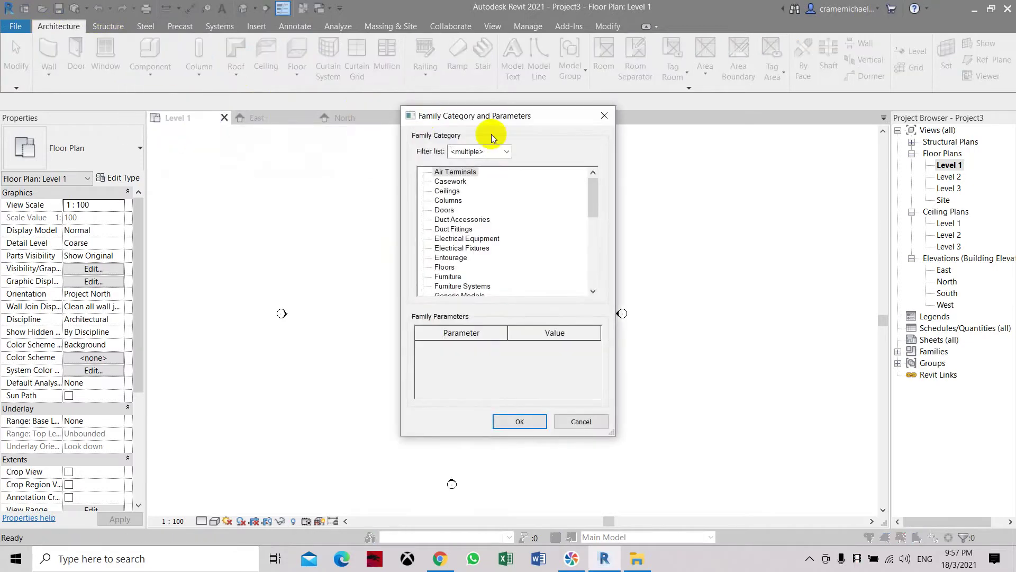
{"action": "scroll", "coordinate": [480, 272], "scroll_direction": "down", "scroll_amount": 1}
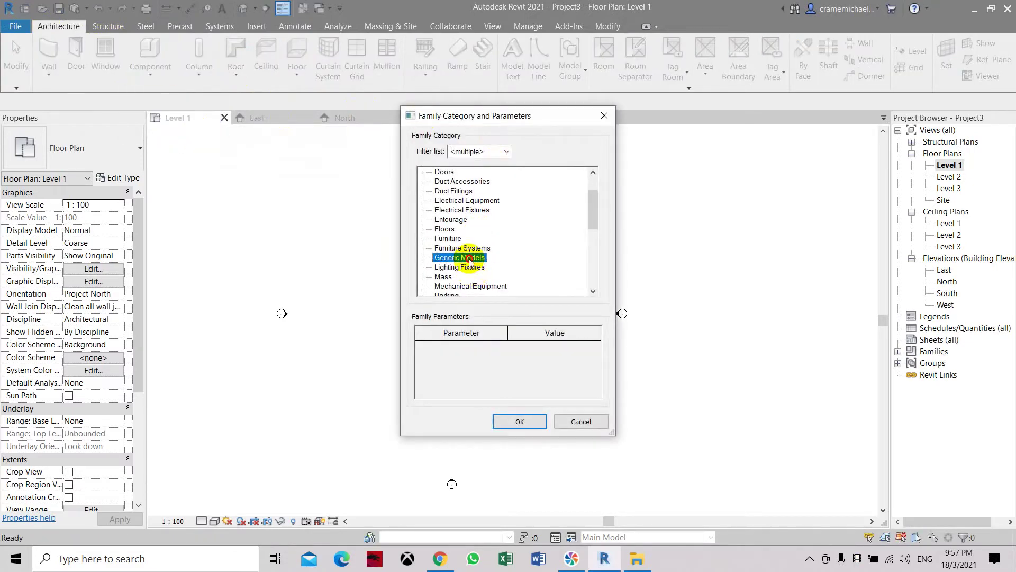
{"action": "double_click", "coordinate": [470, 262]}
{"action": "left_click", "coordinate": [399, 226]}
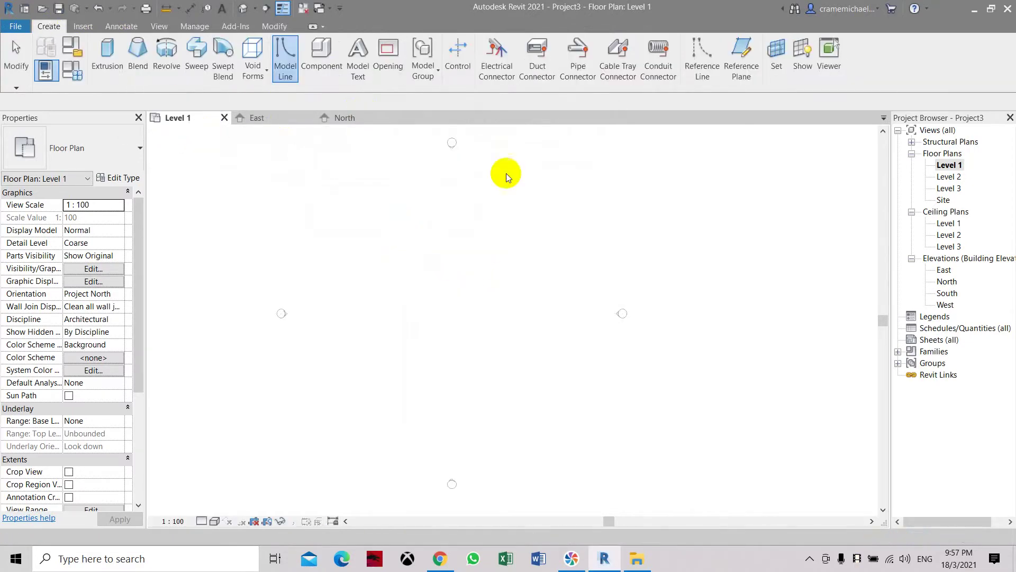
Draw a vertical and a horizontal reference plane on Level 1, crossing midway between the four elevation markers.
{"action": "left_click", "coordinate": [741, 57]}
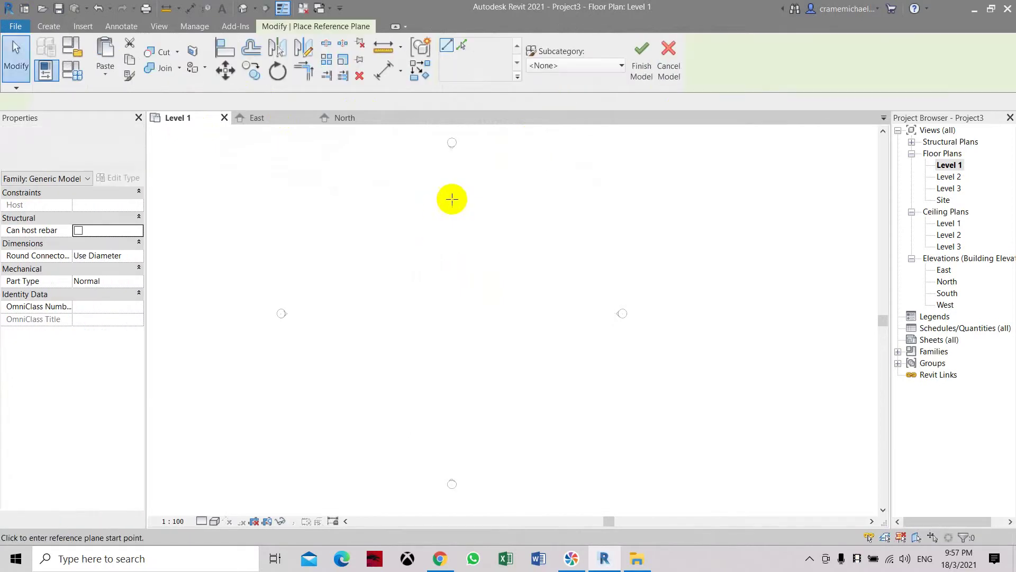
{"action": "left_click", "coordinate": [448, 172]}
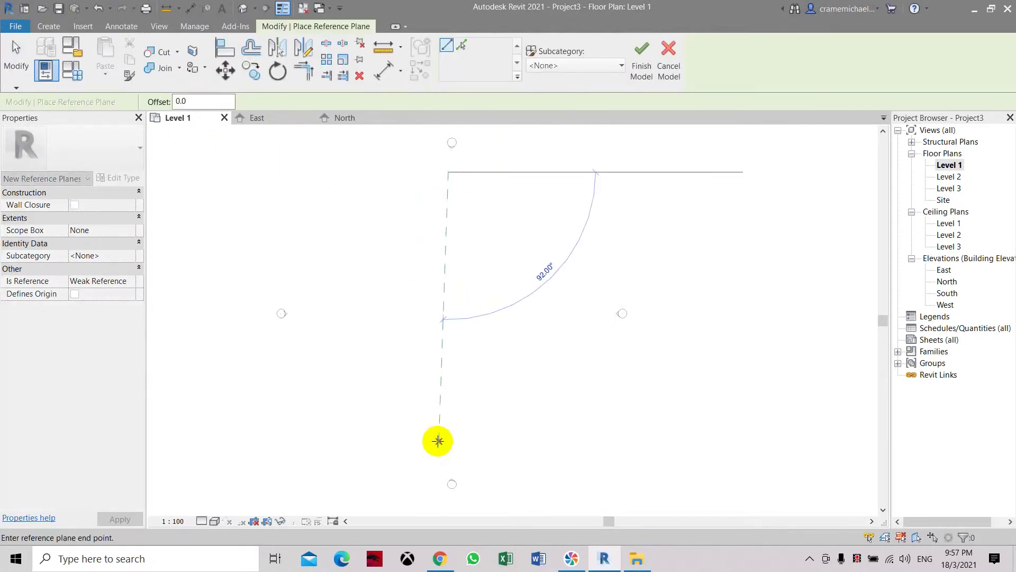
{"action": "left_click", "coordinate": [448, 454]}
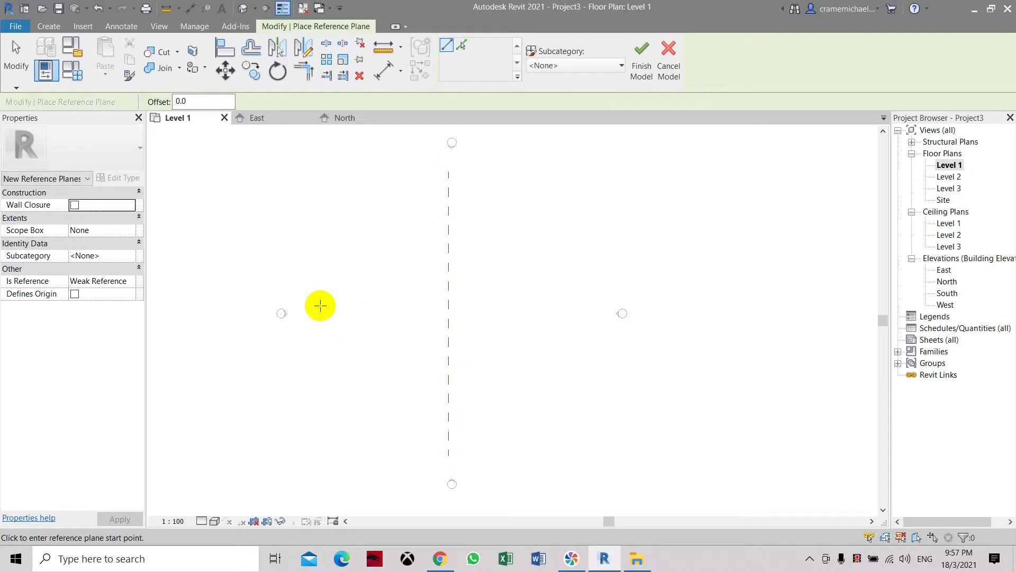
{"action": "left_click", "coordinate": [302, 305]}
{"action": "left_click", "coordinate": [582, 305]}
{"action": "left_click", "coordinate": [582, 305]}
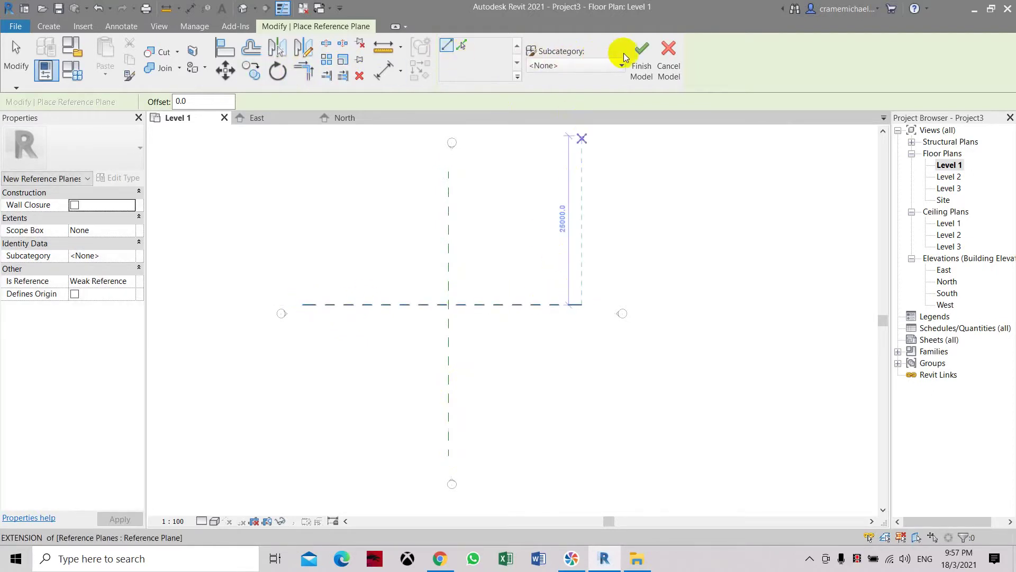
Start a Sweep and sketch its path as a 10-sided inscribed polygon, radius 4000, centred on the reference plane intersection; finish the path.
{"action": "left_click", "coordinate": [46, 24]}
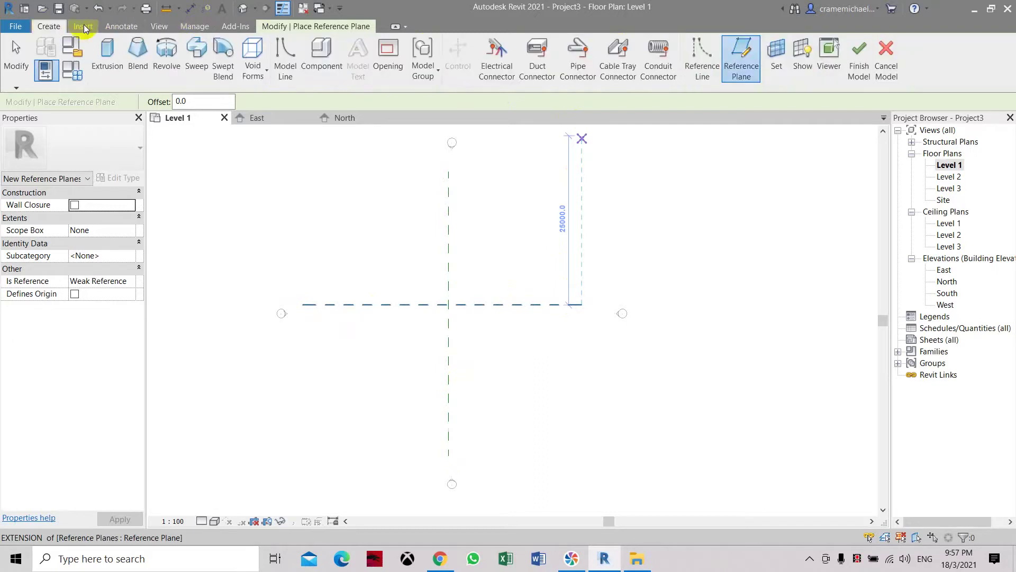
{"action": "left_click", "coordinate": [198, 49]}
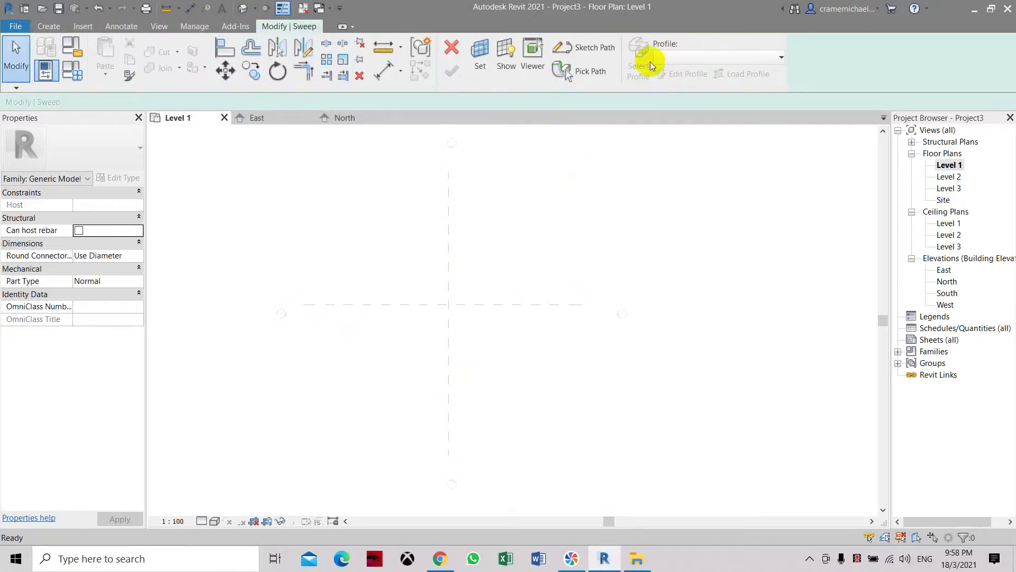
{"action": "left_click", "coordinate": [601, 49]}
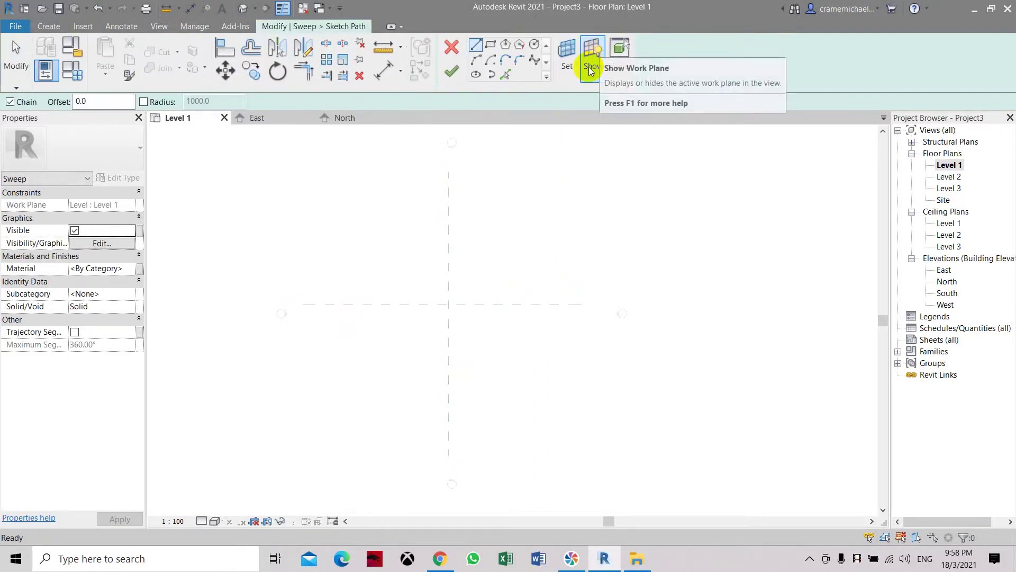
{"action": "left_click", "coordinate": [505, 48]}
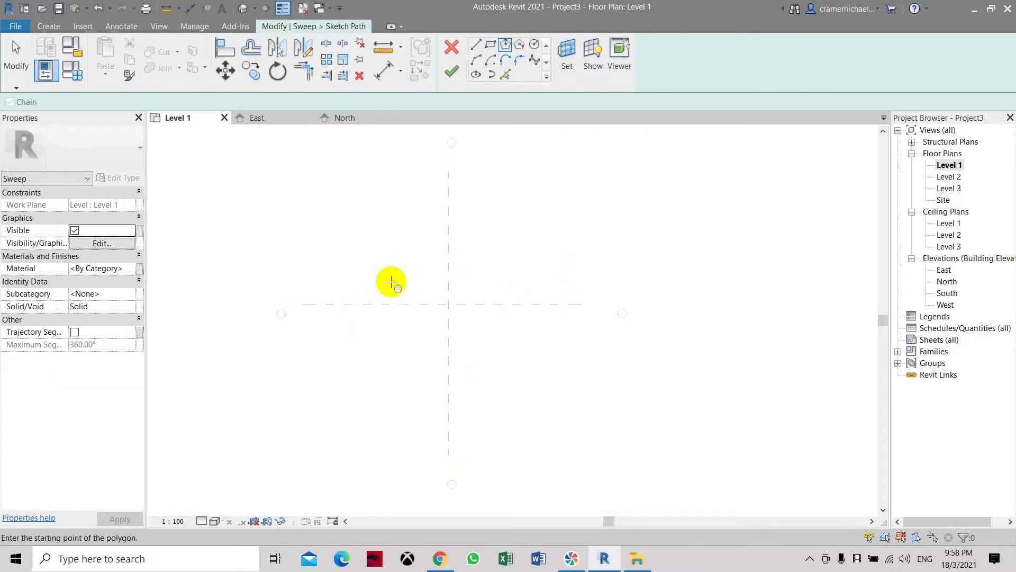
{"action": "scroll", "coordinate": [433, 305], "scroll_direction": "up", "scroll_amount": 2}
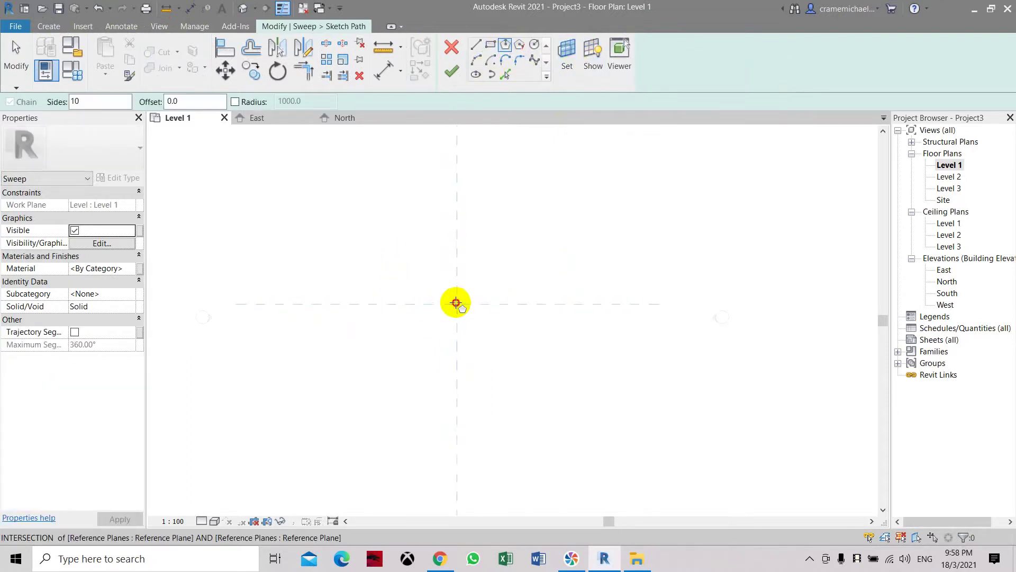
{"action": "left_click", "coordinate": [456, 303]}
{"action": "scroll", "coordinate": [456, 367], "scroll_direction": "up", "scroll_amount": 2}
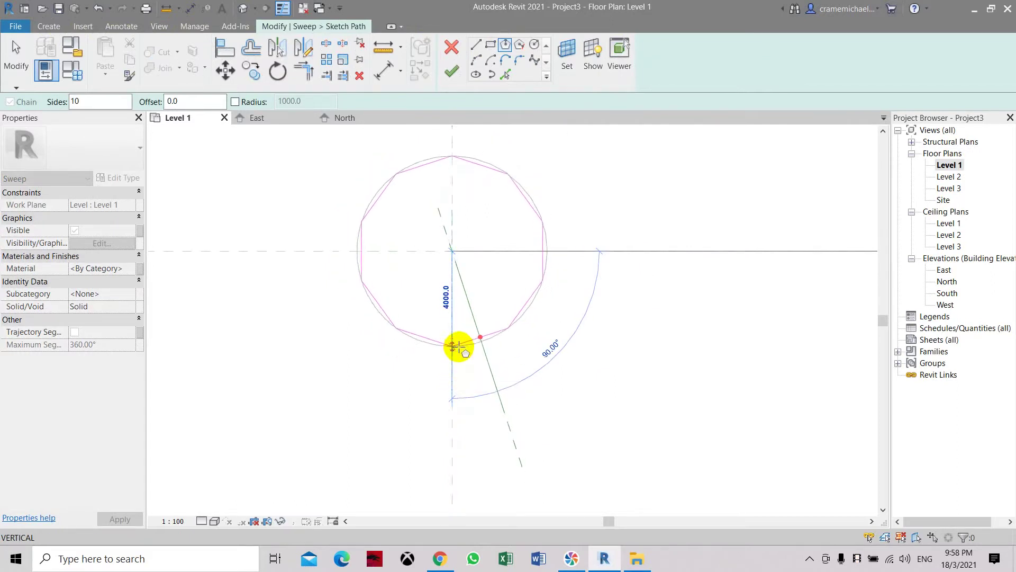
{"action": "left_click", "coordinate": [453, 346]}
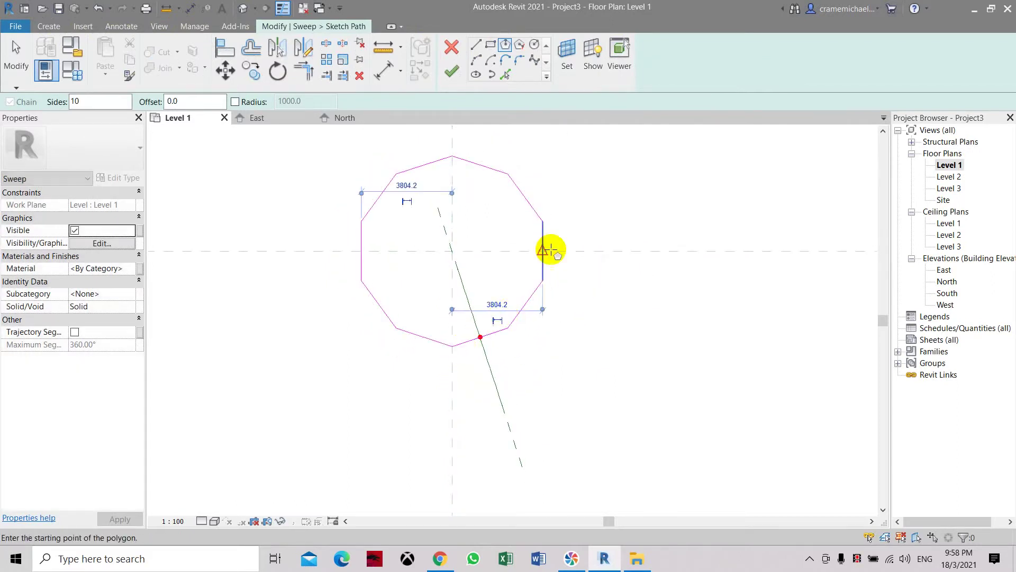
{"action": "left_click", "coordinate": [453, 64]}
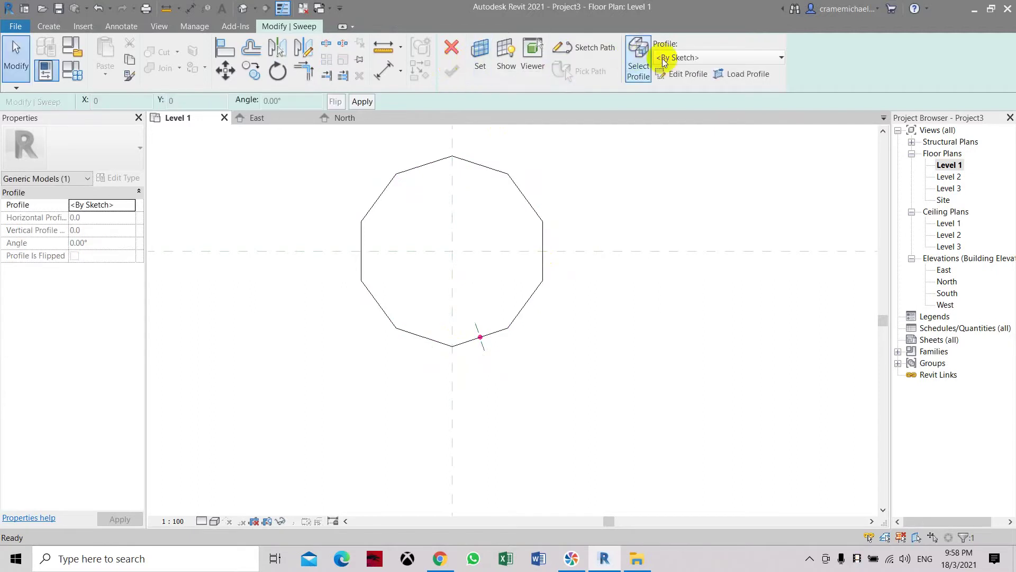
Open the sweep's profile sketch for editing through the North elevation, and switch to the East elevation.
{"action": "left_click", "coordinate": [687, 72]}
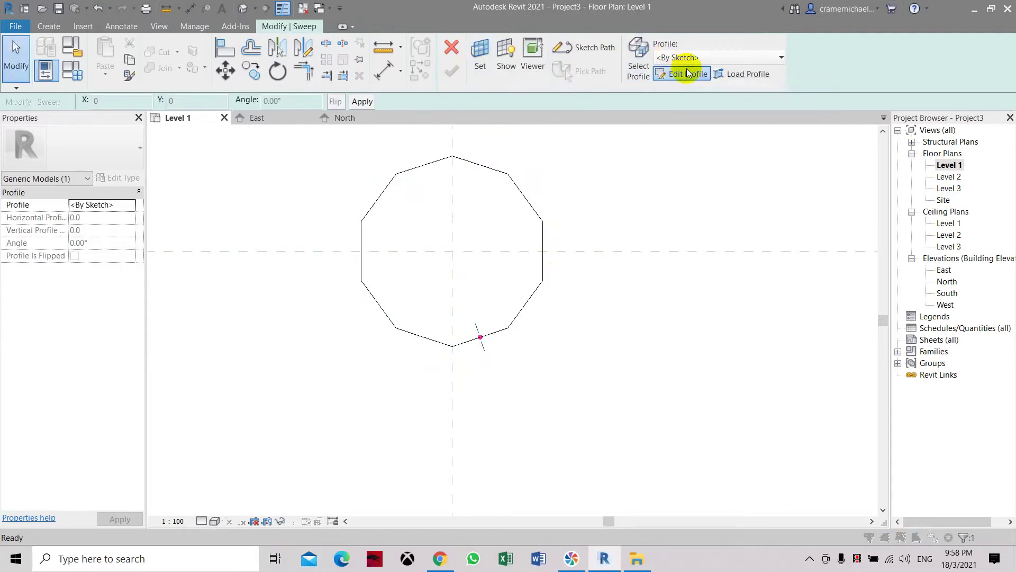
{"action": "left_click", "coordinate": [460, 242]}
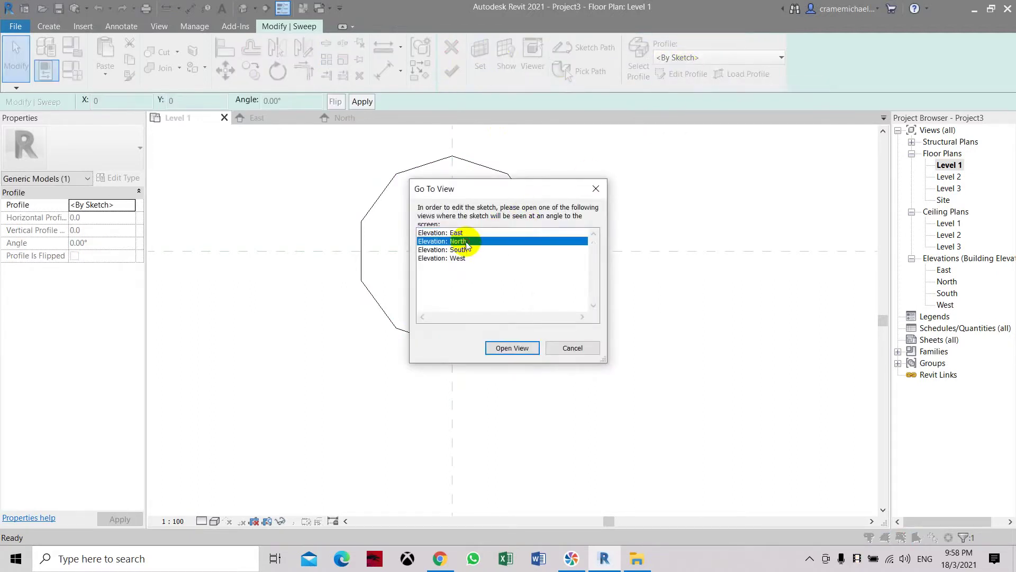
{"action": "left_click", "coordinate": [507, 348]}
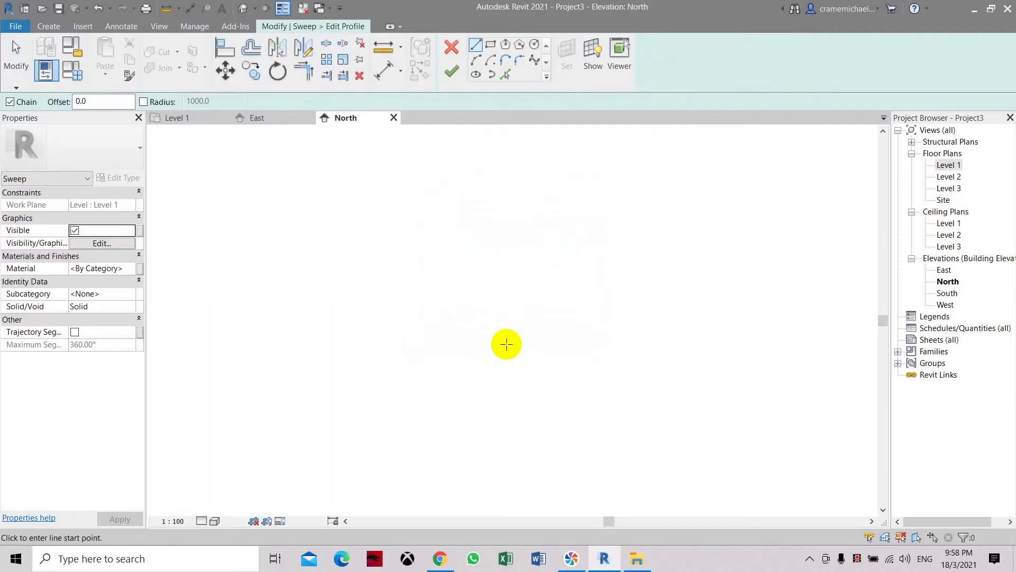
{"action": "double_click", "coordinate": [945, 270]}
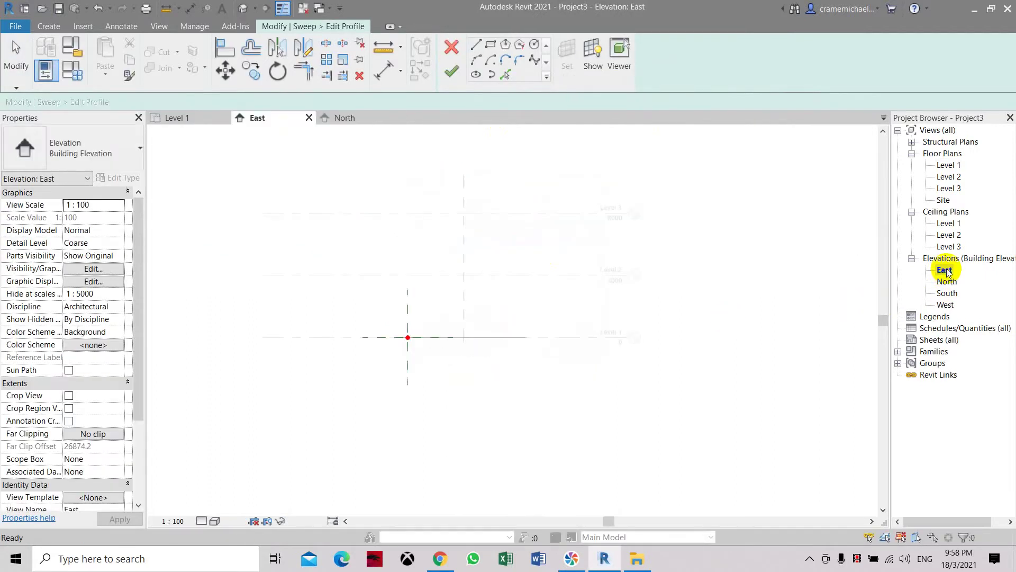
Check the profile plane's position on the path in the East elevation and the 3D view, and return to the East elevation.
{"action": "left_click", "coordinate": [468, 356]}
{"action": "scroll", "coordinate": [468, 356], "scroll_direction": "up", "scroll_amount": 5}
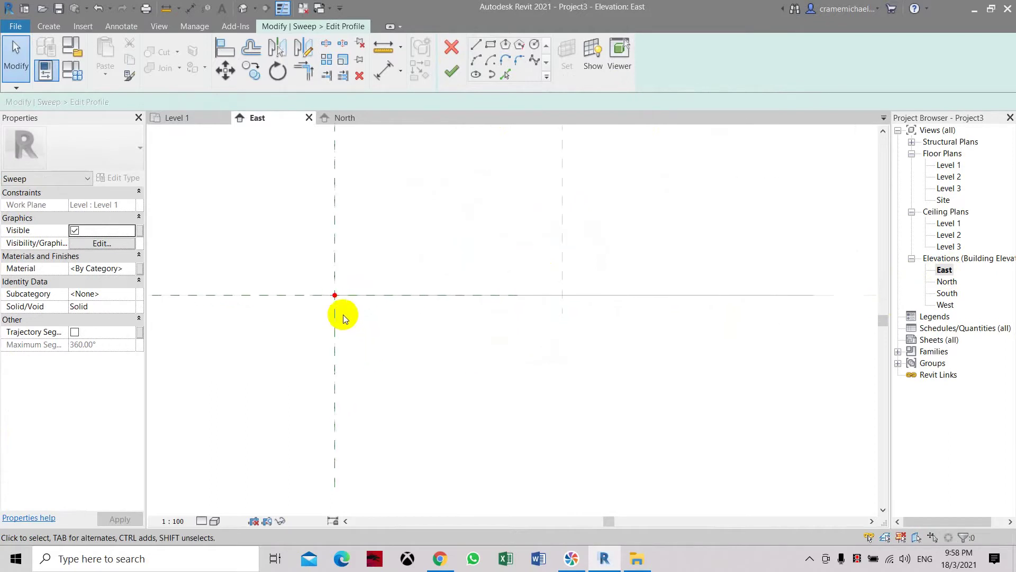
{"action": "scroll", "coordinate": [360, 275], "scroll_direction": "down", "scroll_amount": 4}
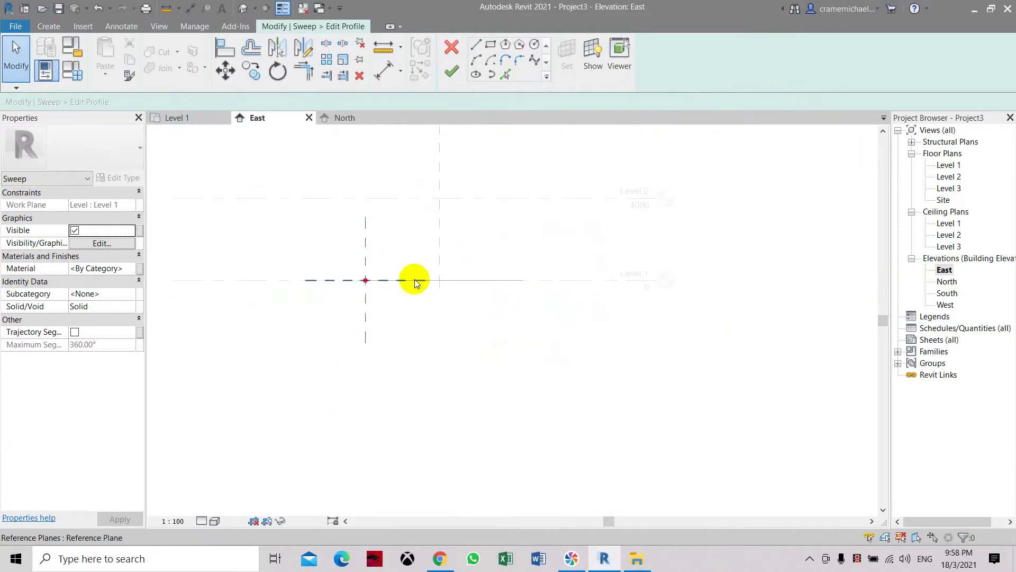
{"action": "scroll", "coordinate": [385, 275], "scroll_direction": "up", "scroll_amount": 2}
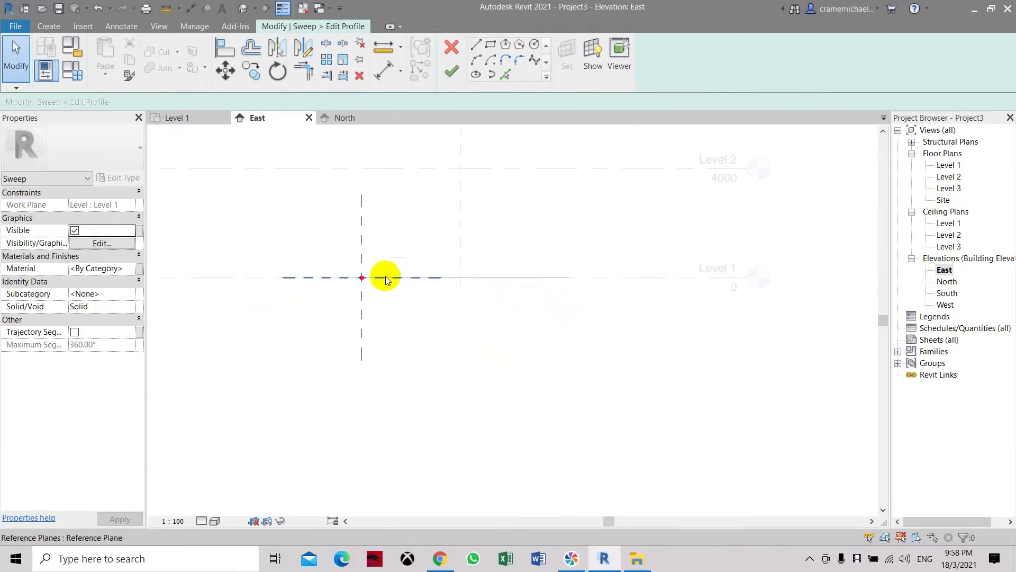
{"action": "left_click", "coordinate": [238, 12]}
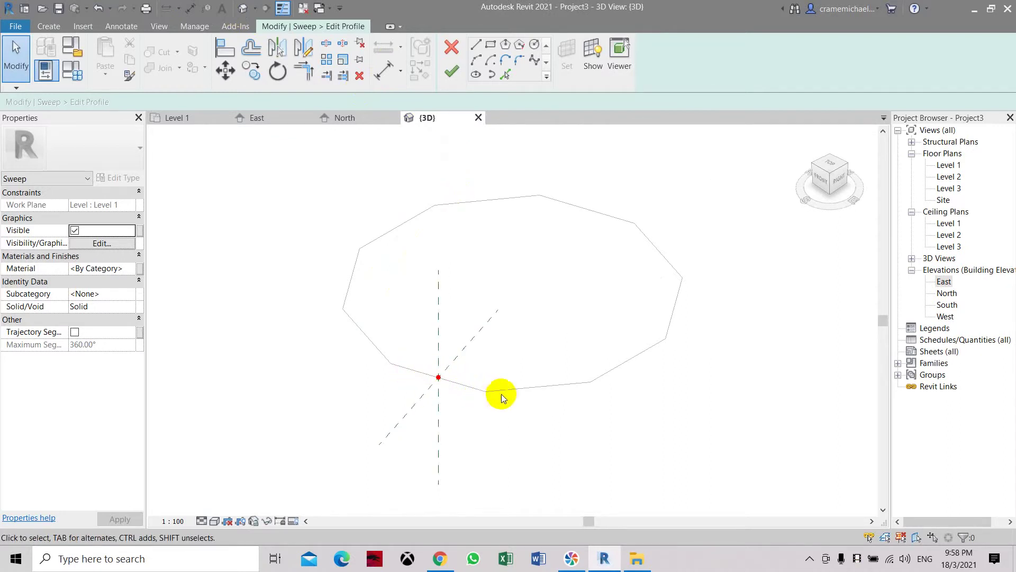
{"action": "double_click", "coordinate": [946, 282]}
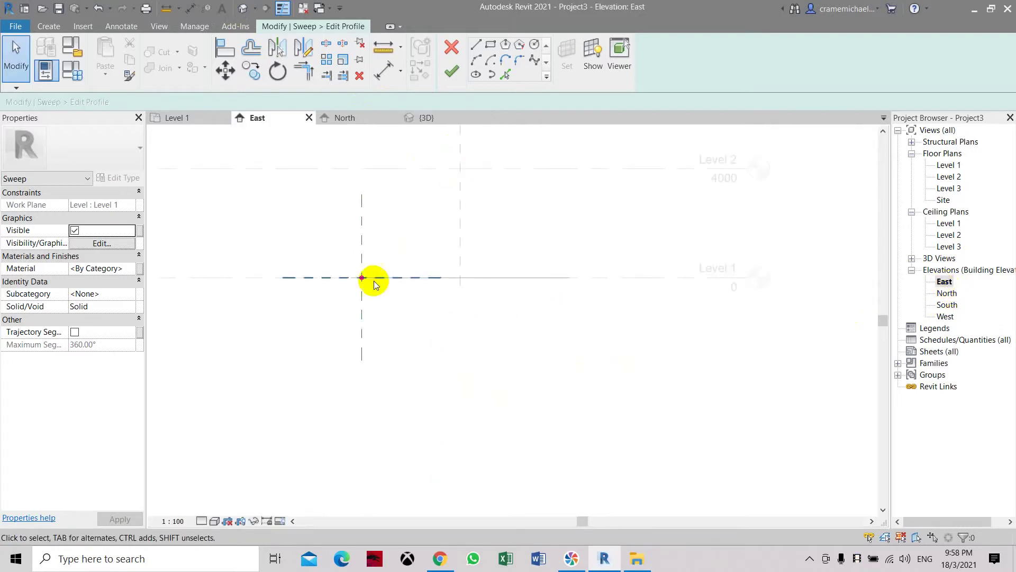
Sketch the profile's short vertical outer edge across Level 1 and a line about 5600 long sloping down at 39° toward the centre.
{"action": "left_click", "coordinate": [476, 46]}
{"action": "scroll", "coordinate": [302, 317], "scroll_direction": "up", "scroll_amount": 2}
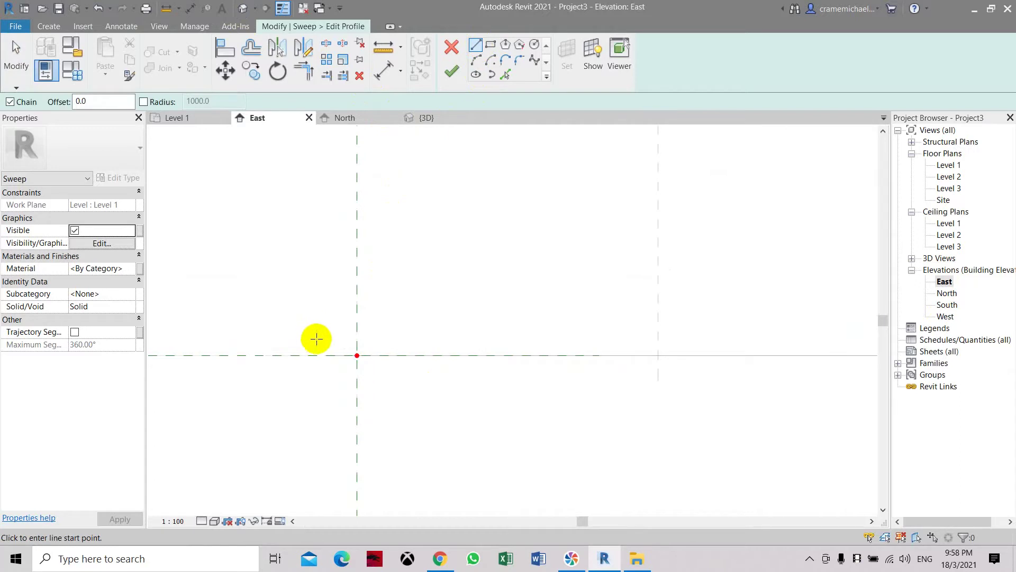
{"action": "left_click", "coordinate": [317, 339]}
{"action": "scroll", "coordinate": [317, 339], "scroll_direction": "down", "scroll_amount": 2}
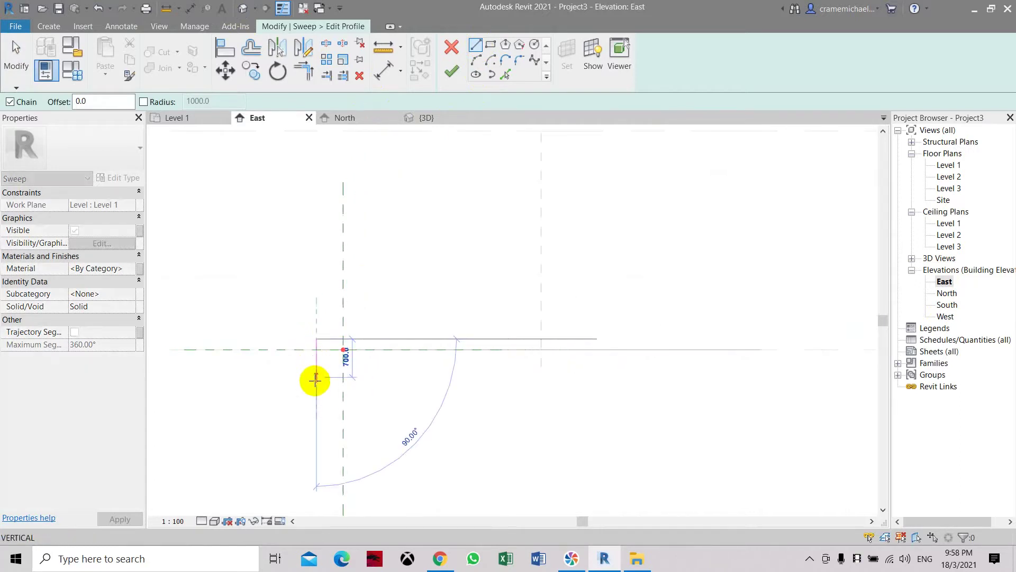
{"action": "scroll", "coordinate": [297, 293], "scroll_direction": "down", "scroll_amount": 2}
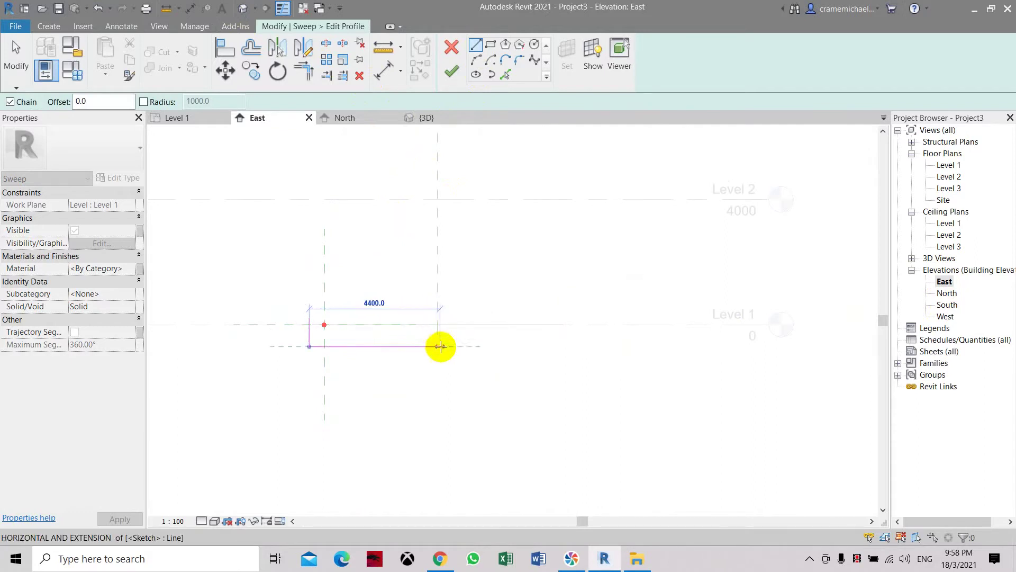
{"action": "scroll", "coordinate": [435, 469], "scroll_direction": "up", "scroll_amount": 2}
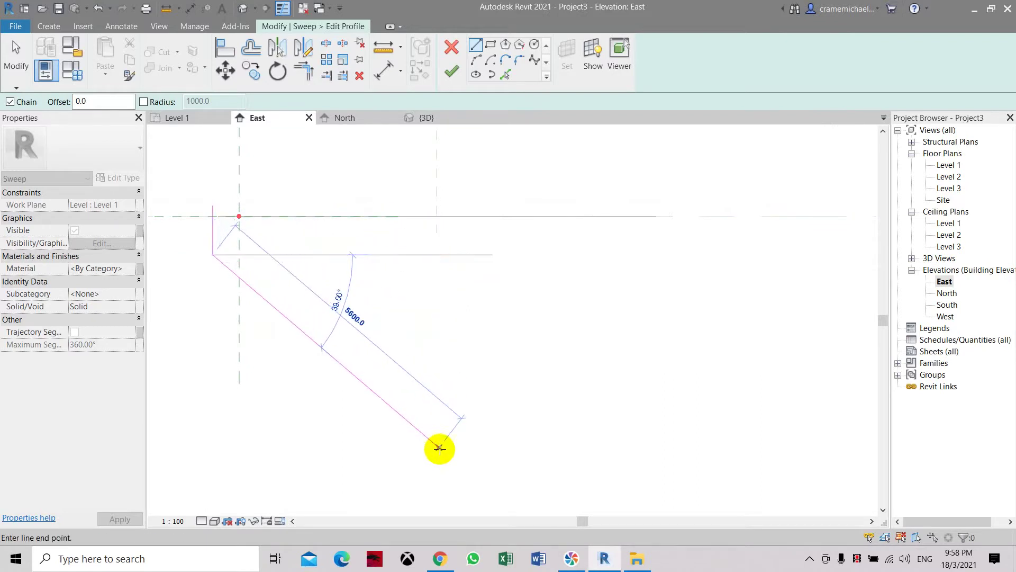
{"action": "left_click", "coordinate": [440, 449]}
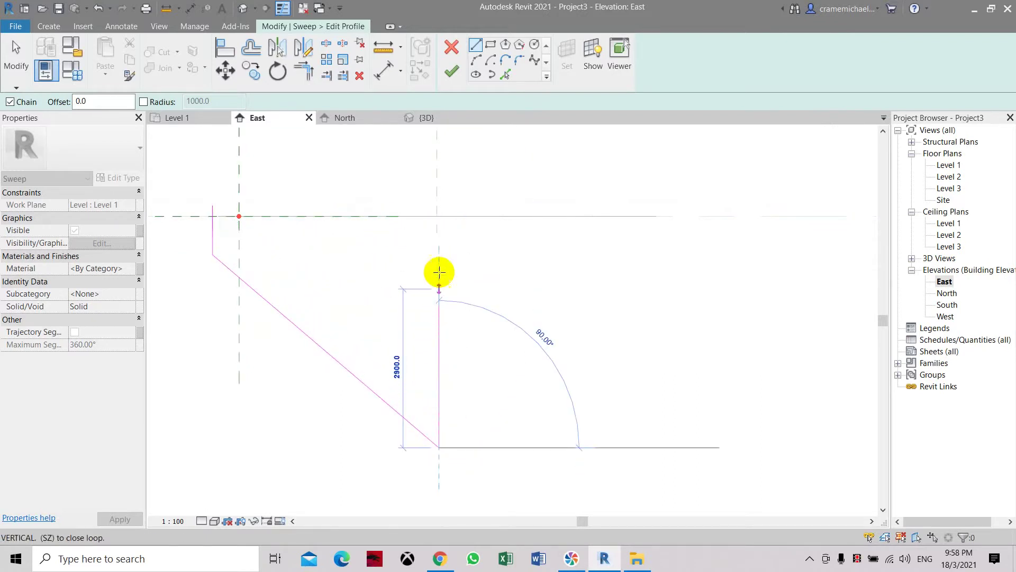
Complete the profile with a vertical inner edge about 6100, a horizontal top about 2200, a slope about 1500, and a closing line to the start.
{"action": "middle_click_drag", "start_coordinate": [439, 195], "coordinate": [474, 334]}
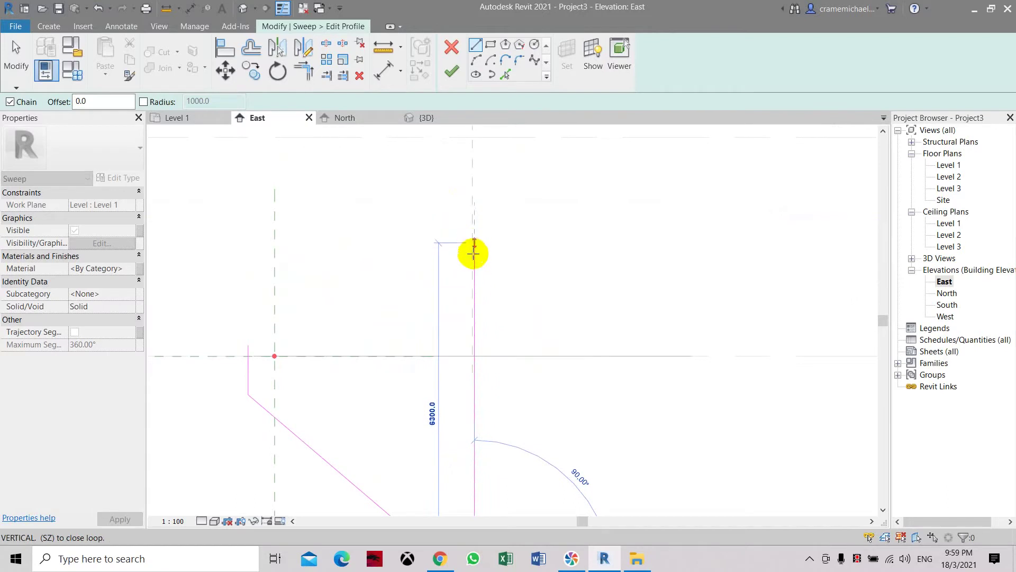
{"action": "left_click", "coordinate": [474, 254]}
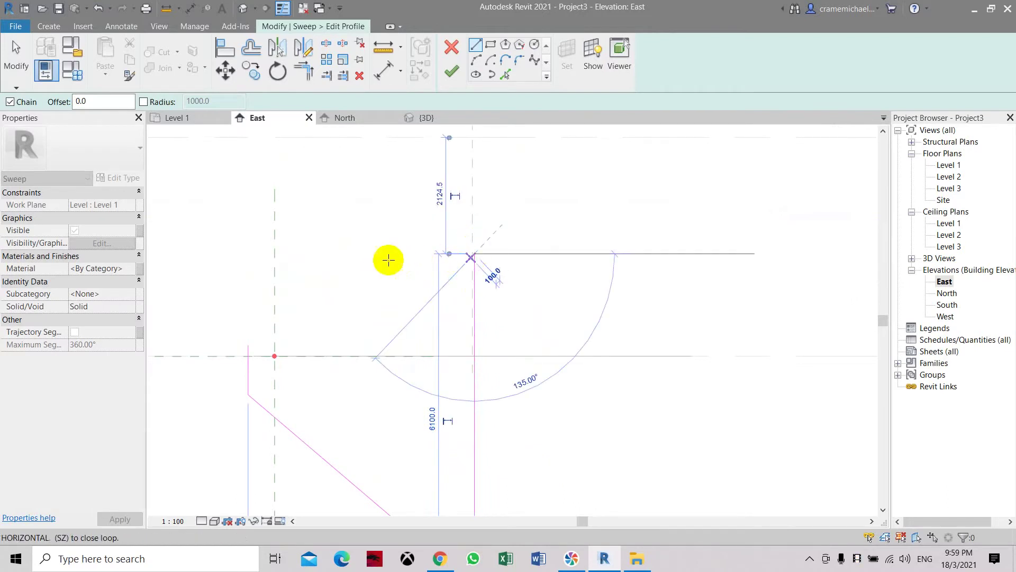
{"action": "left_click", "coordinate": [361, 254]}
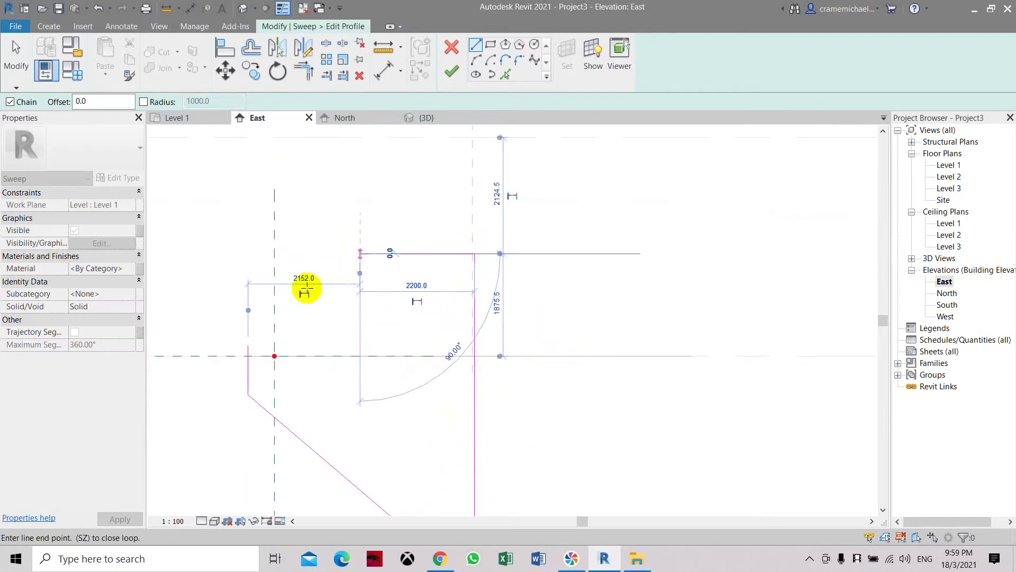
{"action": "left_click", "coordinate": [293, 295]}
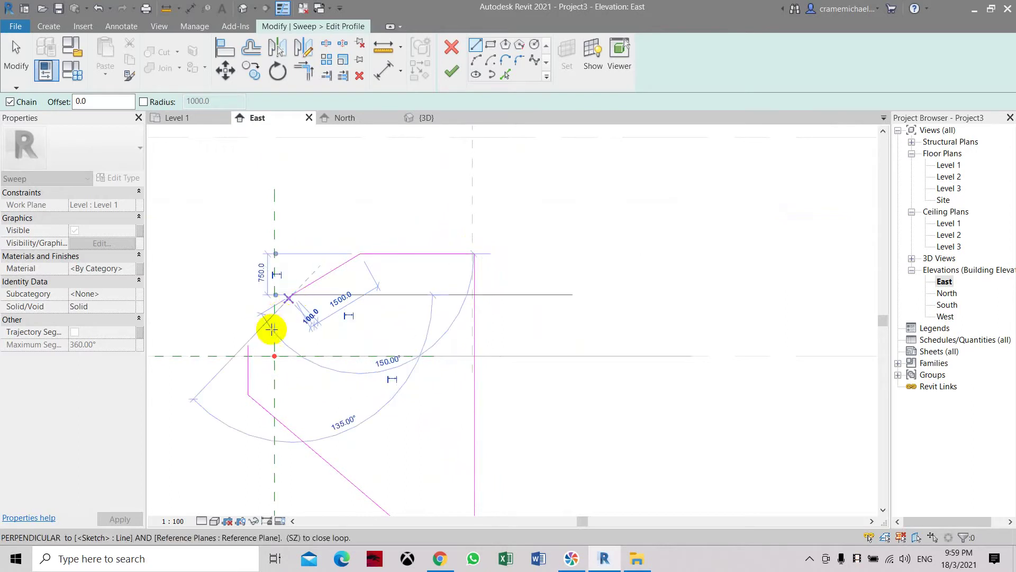
{"action": "left_click", "coordinate": [248, 343]}
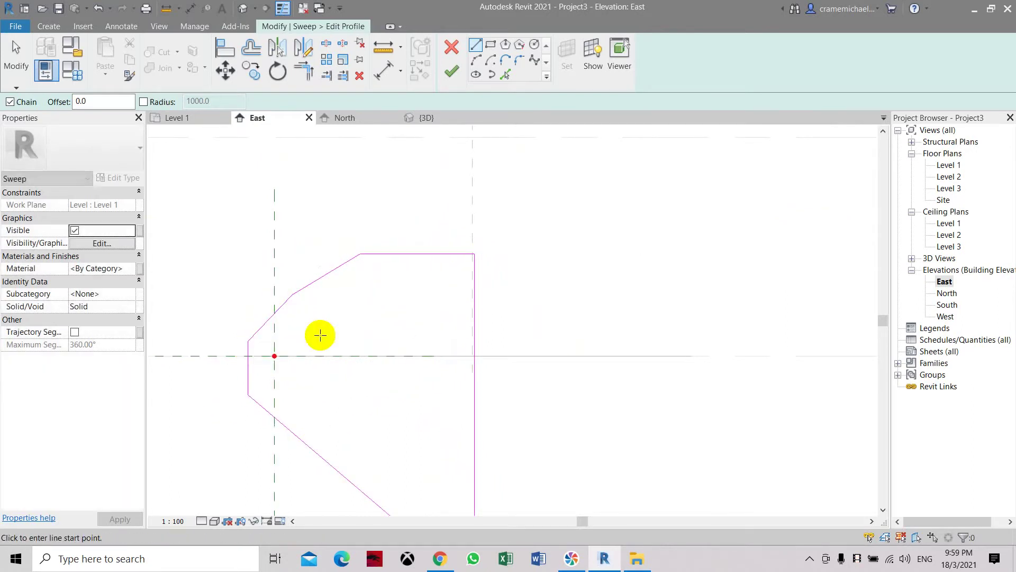
Move the profile's vertical inner edge horizontally about 37 toward the profile's outer edge, keeping it attached to the adjoining lines.
{"action": "middle_click_drag", "start_coordinate": [476, 313], "coordinate": [451, 217]}
{"action": "key", "text": "Escape"}
{"action": "key", "text": "Escape"}
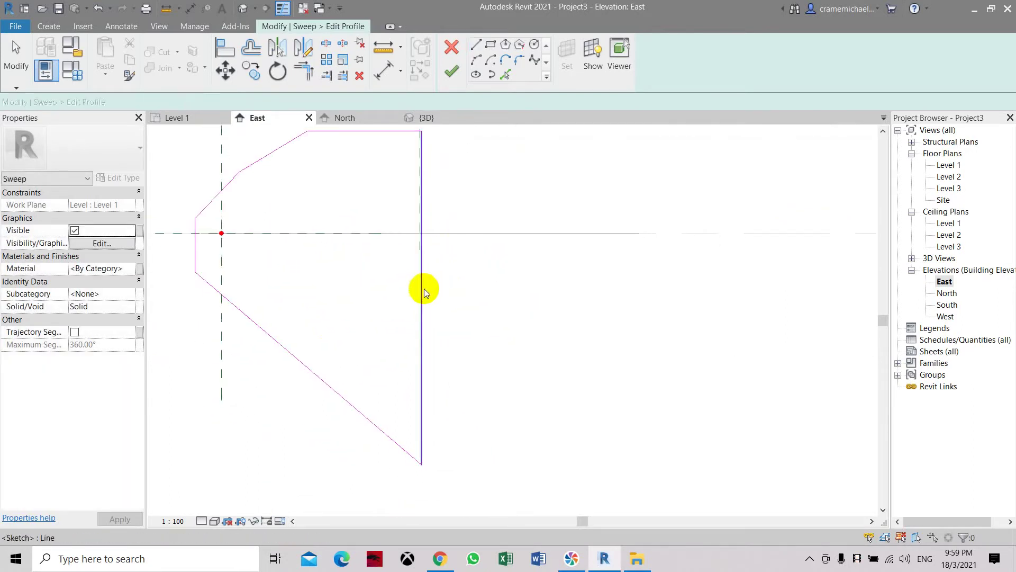
{"action": "left_click", "coordinate": [421, 288]}
{"action": "key", "text": "m"}
{"action": "key", "text": "v"}
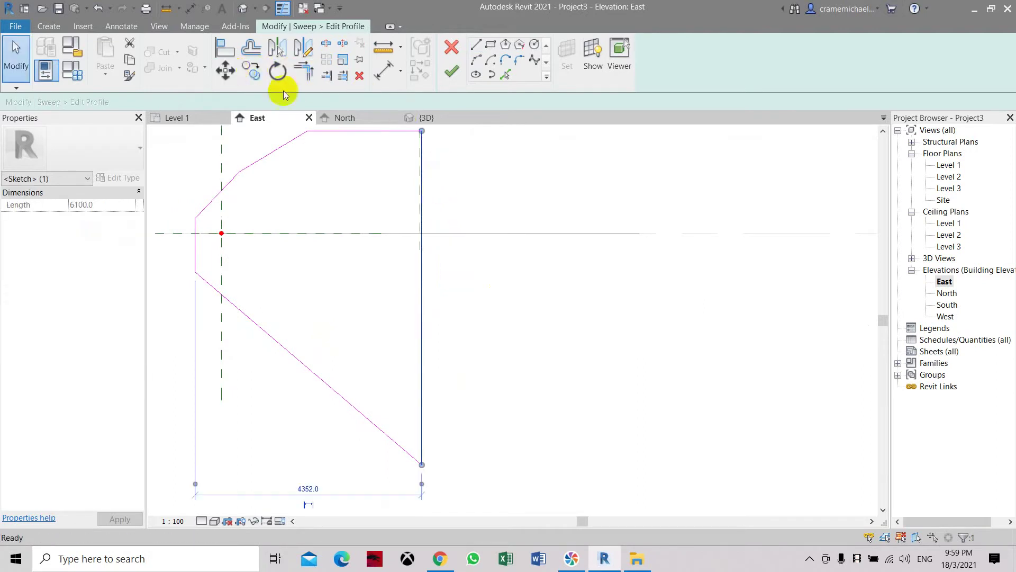
{"action": "scroll", "coordinate": [432, 133], "scroll_direction": "up", "scroll_amount": 5}
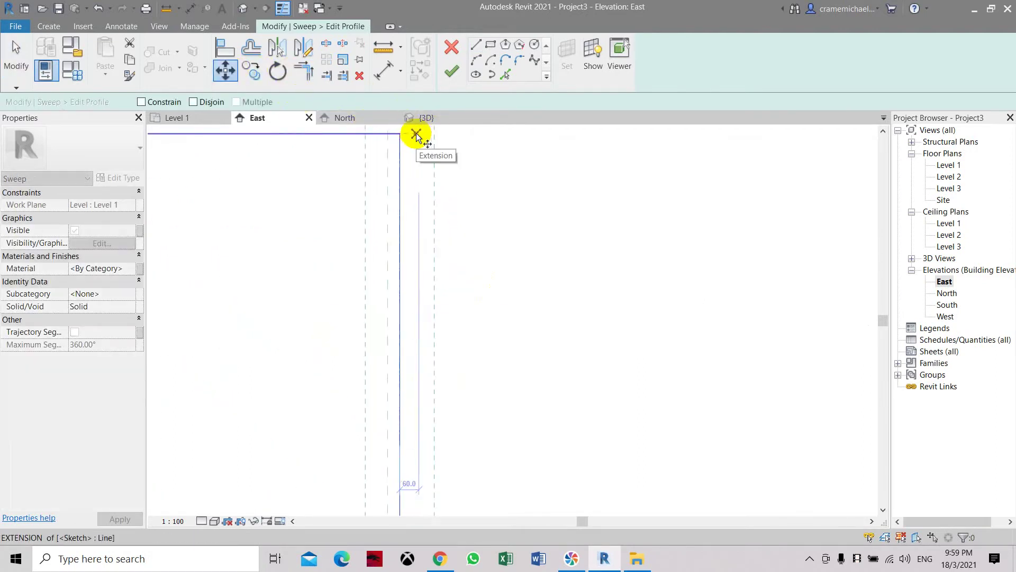
{"action": "left_click", "coordinate": [415, 135]}
{"action": "scroll", "coordinate": [390, 135], "scroll_direction": "up", "scroll_amount": 8}
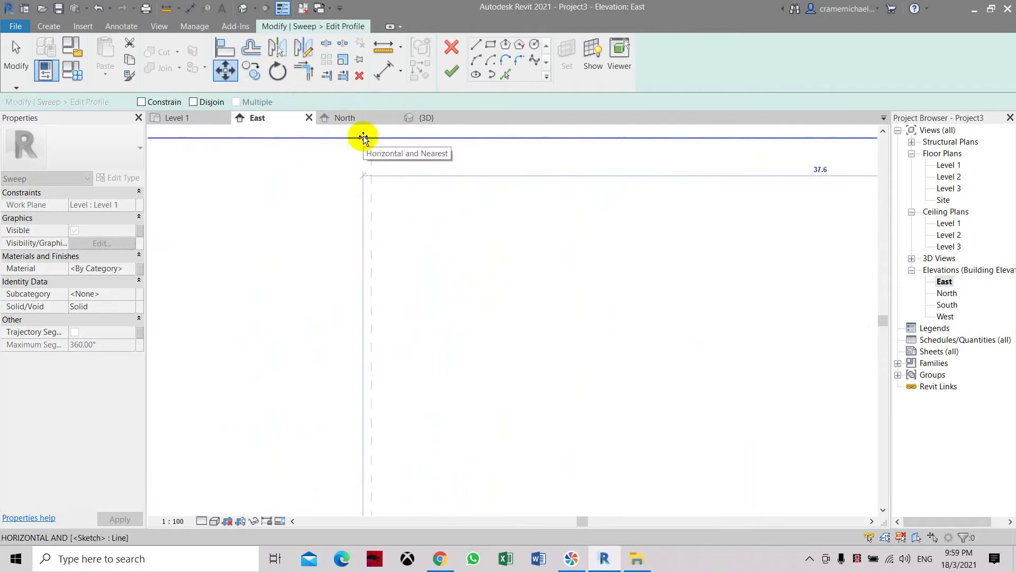
{"action": "left_click", "coordinate": [367, 138]}
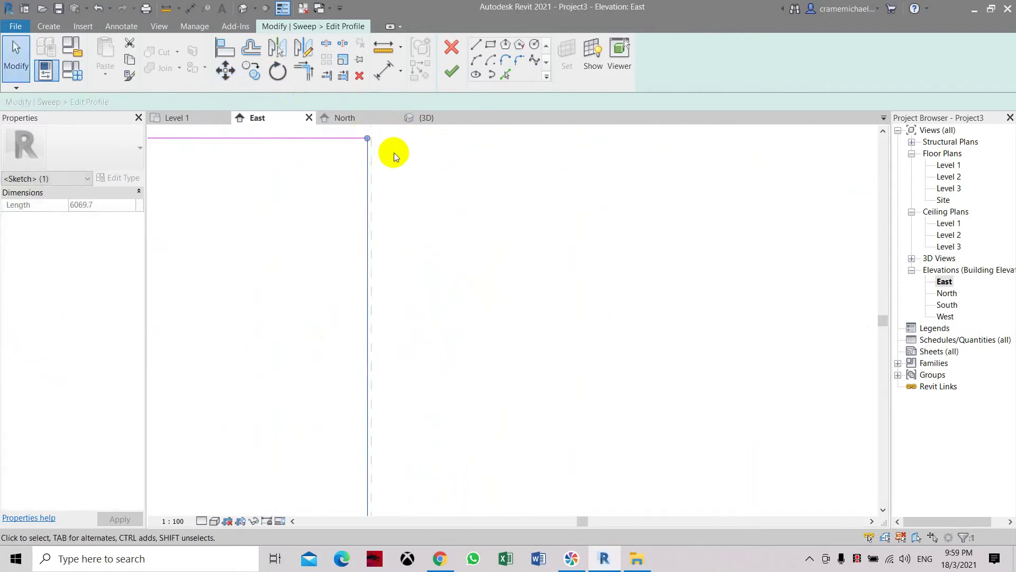
{"action": "mouse_move", "coordinate": [394, 153]}
{"action": "middle_mouse_down"}
{"action": "mouse_move", "coordinate": [474, 277]}
{"action": "mouse_move", "coordinate": [475, 259]}
{"action": "middle_mouse_up"}
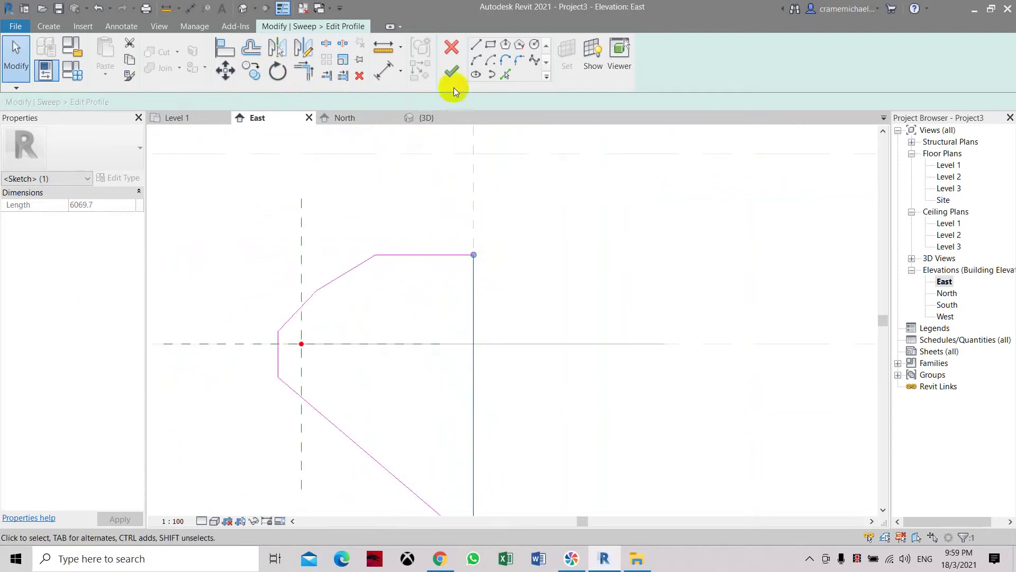
Finish the profile sketch, the sweep and the in-place model, checking the solid in the 3D view.
{"action": "left_click", "coordinate": [456, 74]}
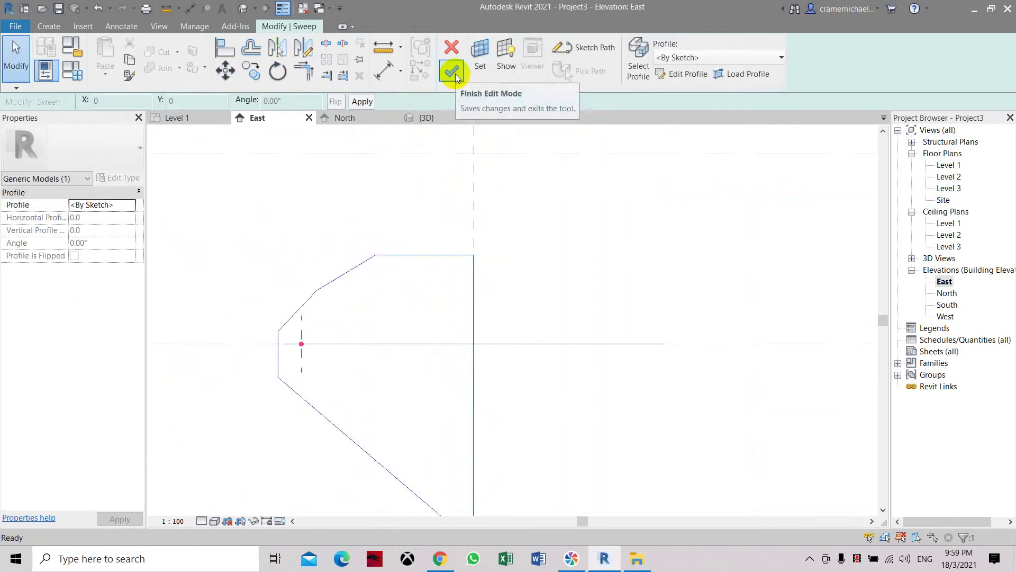
{"action": "left_click", "coordinate": [455, 74]}
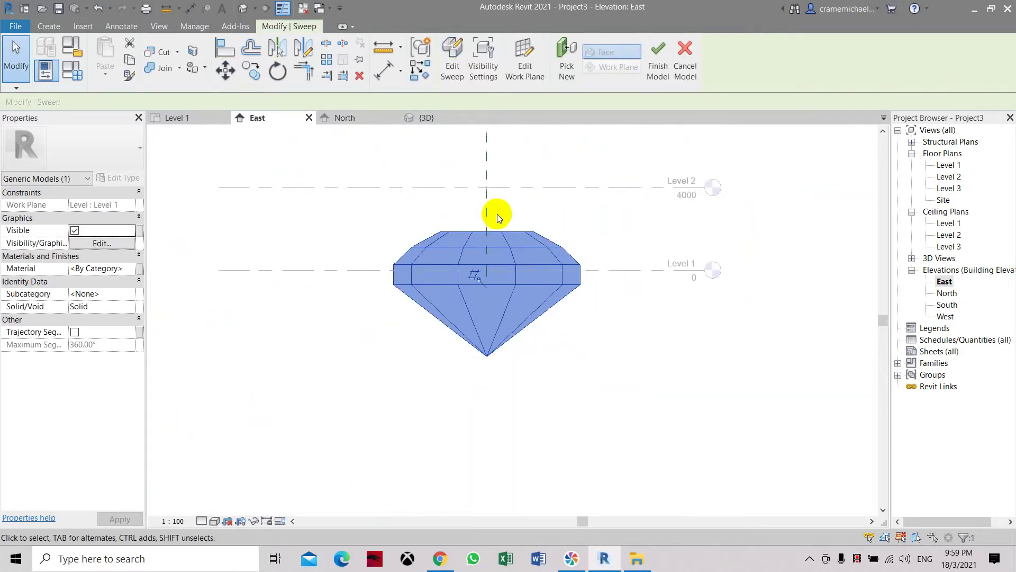
{"action": "left_click", "coordinate": [242, 9]}
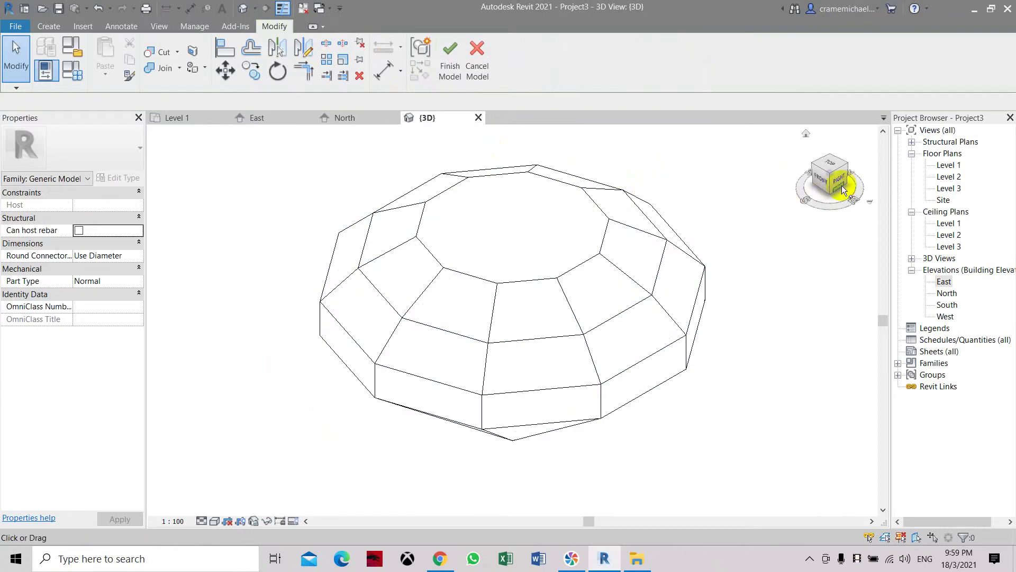
{"action": "mouse_move", "coordinate": [841, 185]}
{"action": "left_mouse_down"}
{"action": "mouse_move", "coordinate": [799, 136]}
{"action": "mouse_move", "coordinate": [726, 494]}
{"action": "mouse_move", "coordinate": [592, 484]}
{"action": "mouse_move", "coordinate": [519, 513]}
{"action": "mouse_move", "coordinate": [483, 165]}
{"action": "mouse_move", "coordinate": [453, 227]}
{"action": "mouse_move", "coordinate": [422, 129]}
{"action": "mouse_move", "coordinate": [420, 500]}
{"action": "mouse_move", "coordinate": [429, 424]}
{"action": "mouse_move", "coordinate": [393, 404]}
{"action": "mouse_move", "coordinate": [302, 413]}
{"action": "mouse_move", "coordinate": [295, 447]}
{"action": "mouse_move", "coordinate": [328, 506]}
{"action": "left_mouse_up"}
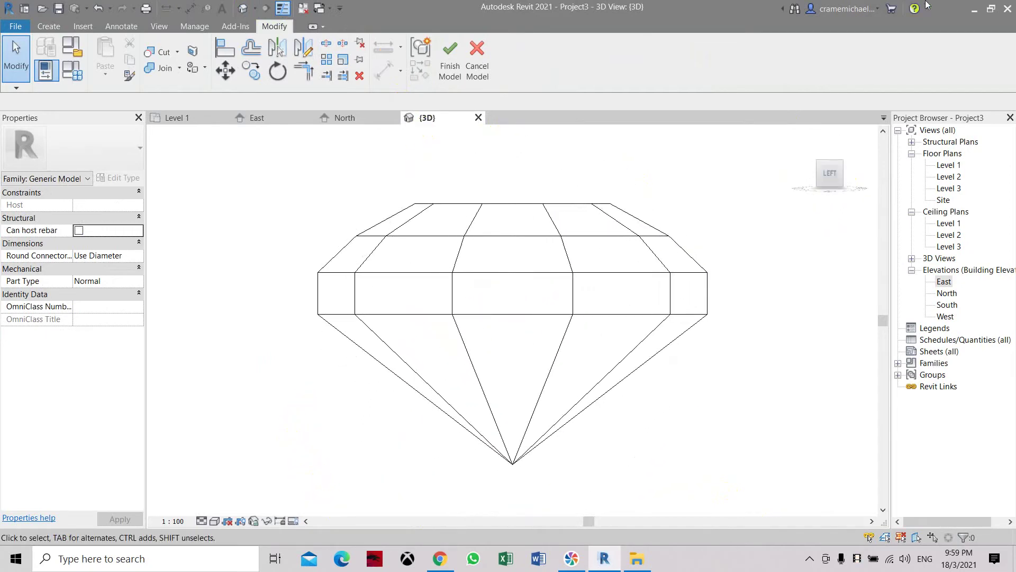
{"action": "left_click", "coordinate": [450, 66]}
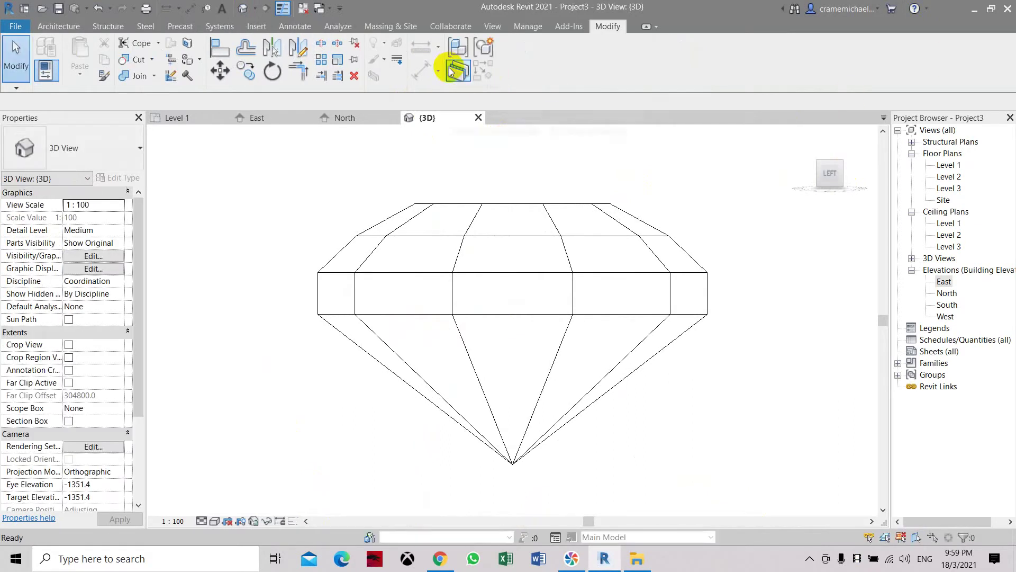
Start a curtain system by face and duplicate its 1500 x 3000mm type as 1500 x 3000mm Diamond.
{"action": "left_click_drag", "start_coordinate": [829, 173], "coordinate": [828, 201]}
{"action": "left_click", "coordinate": [388, 27]}
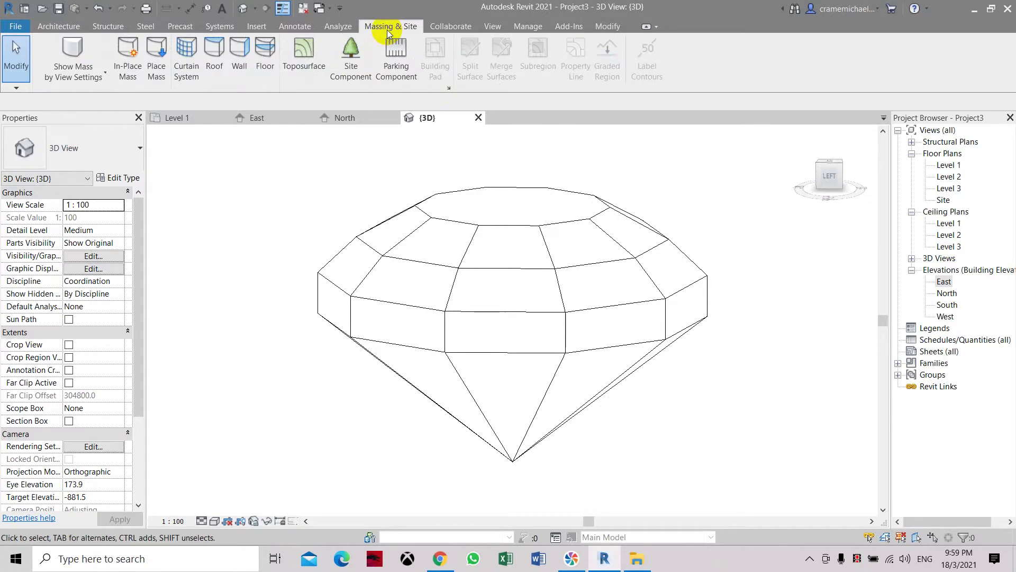
{"action": "left_click", "coordinate": [189, 66]}
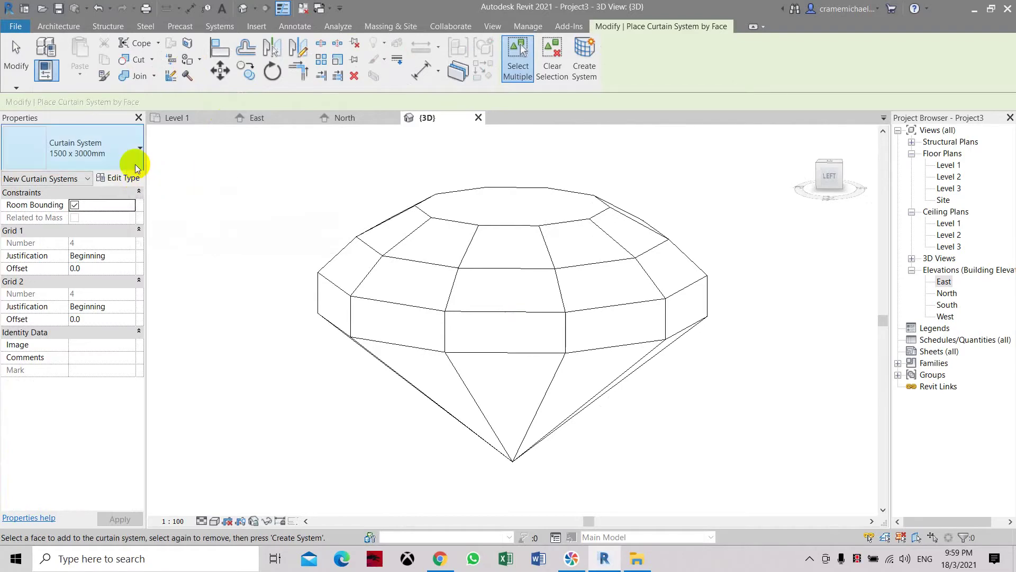
{"action": "left_click", "coordinate": [134, 178]}
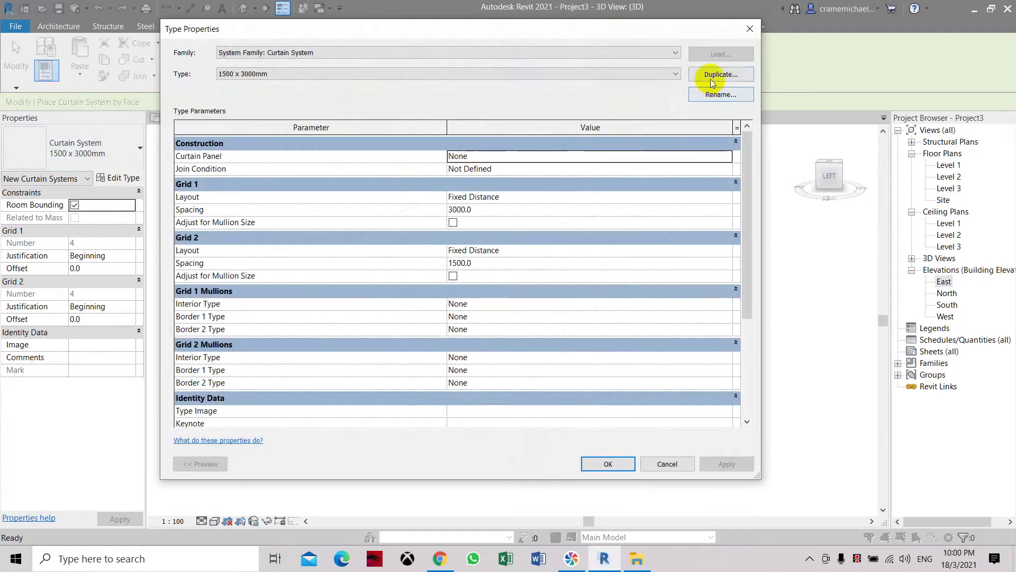
{"action": "left_click", "coordinate": [713, 76]}
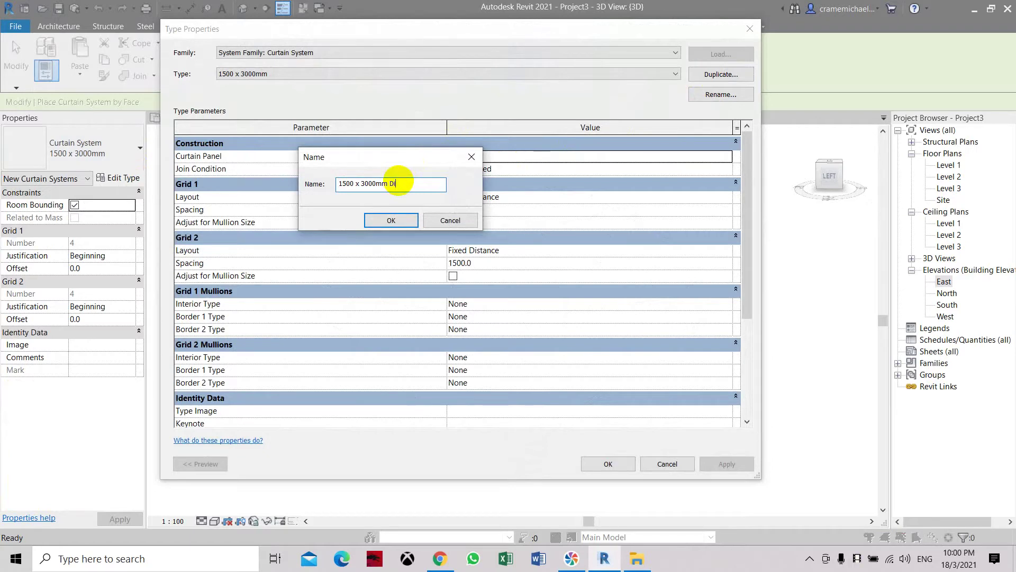
{"action": "left_click", "coordinate": [380, 223]}
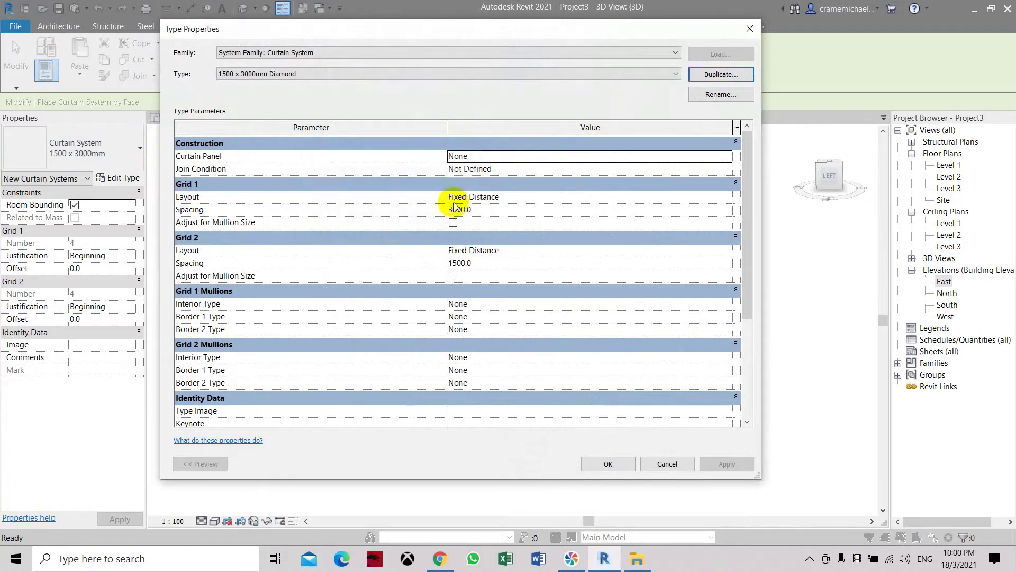
Set the layouts of Grid 1 and Grid 2 to None in the new curtain system type.
{"action": "left_click", "coordinate": [549, 198]}
{"action": "left_click", "coordinate": [727, 198]}
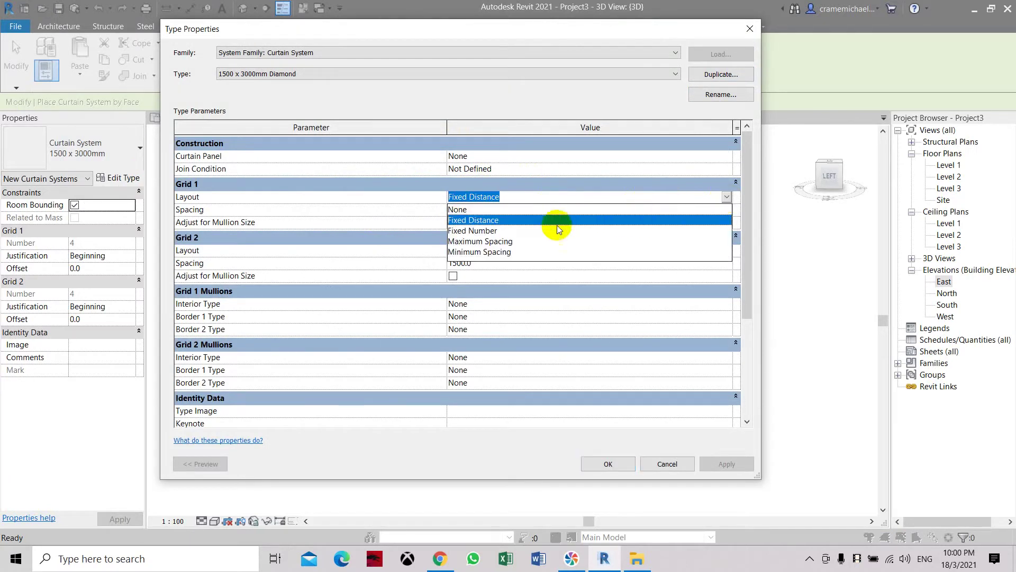
{"action": "left_click", "coordinate": [479, 209]}
{"action": "left_click", "coordinate": [725, 250]}
{"action": "left_click", "coordinate": [727, 250]}
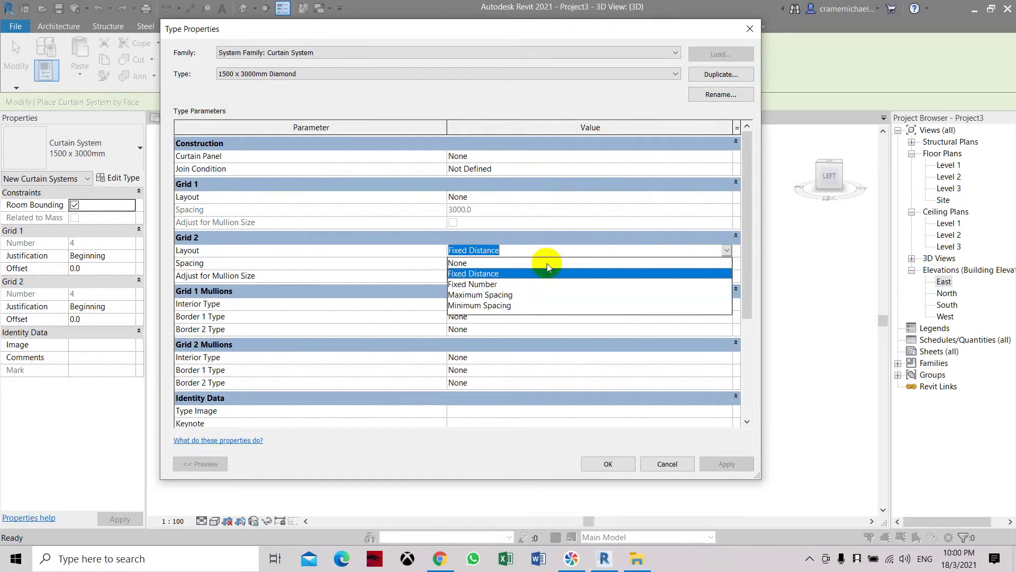
{"action": "left_click", "coordinate": [475, 264]}
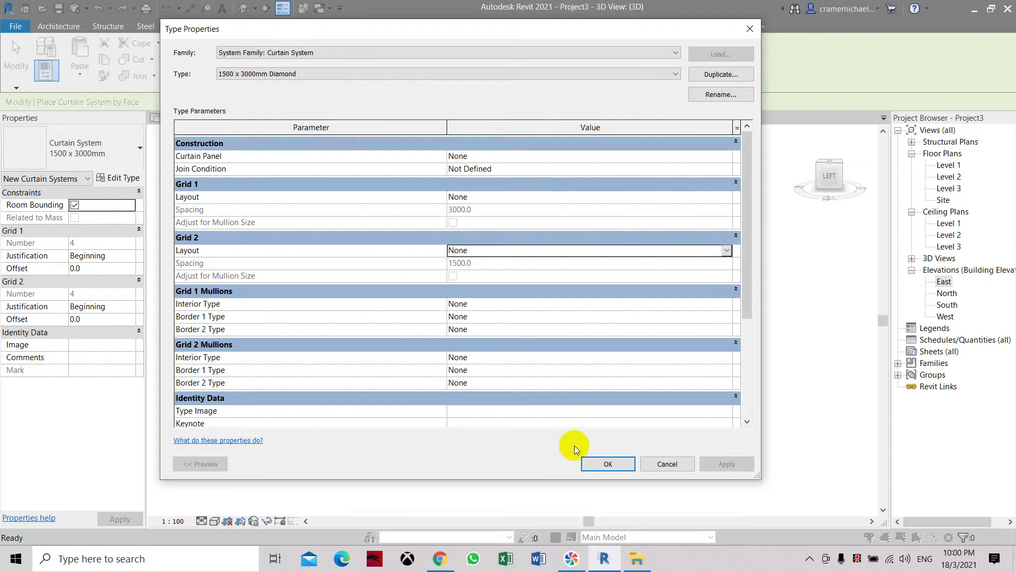
Set the Diamond type's curtain panel to System Panel : Glazed and accept the type properties.
{"action": "left_click", "coordinate": [602, 158]}
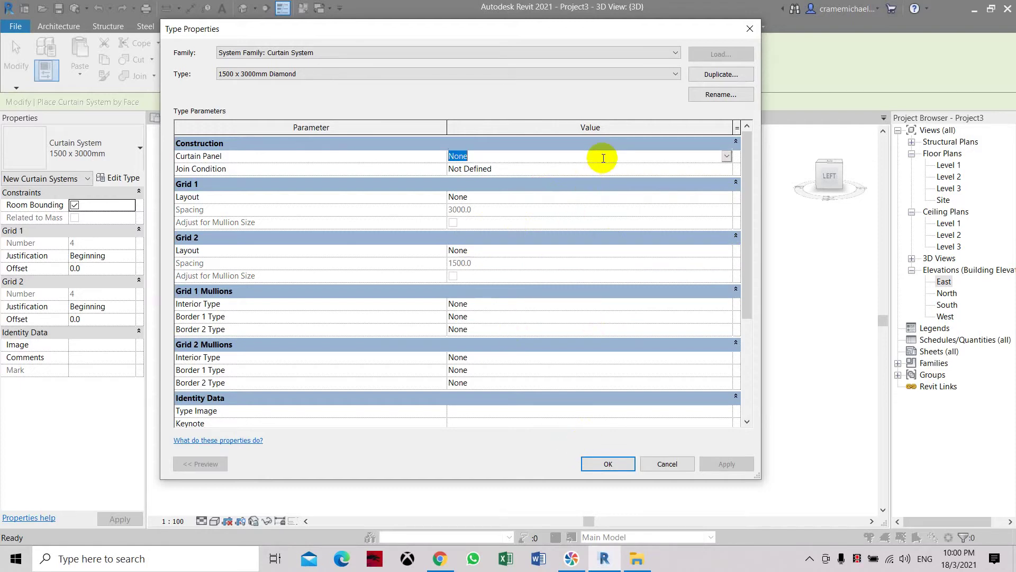
{"action": "left_click", "coordinate": [728, 158]}
{"action": "left_click", "coordinate": [504, 188]}
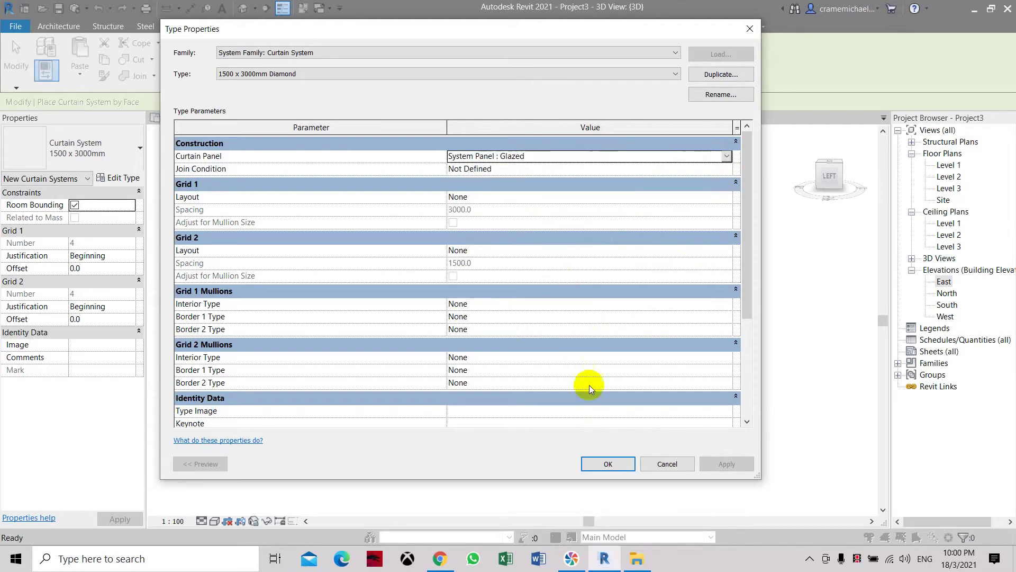
{"action": "left_click", "coordinate": [618, 463]}
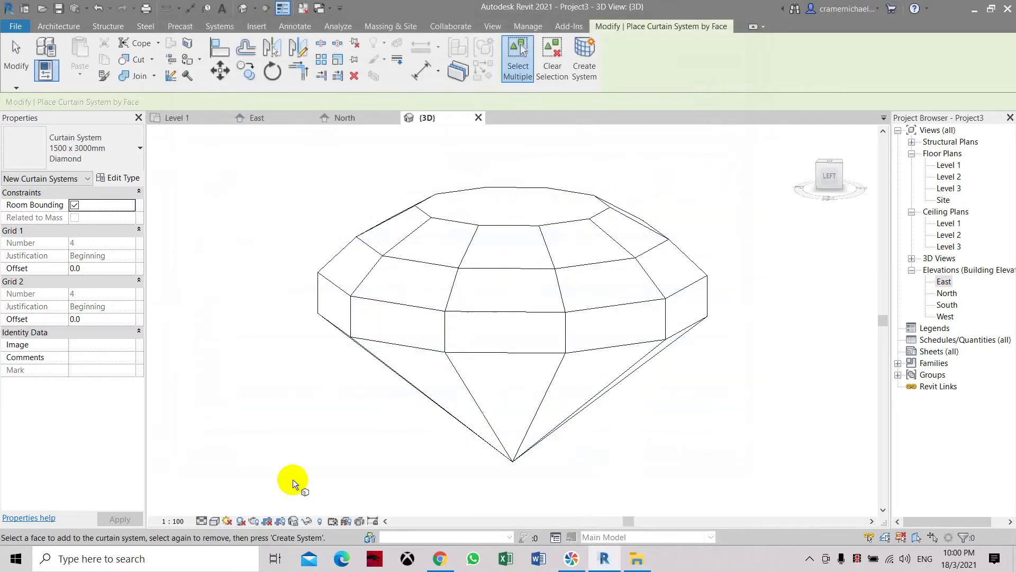
Try the Consistent Colors visual style in the 3D view, and set the view to Shaded.
{"action": "left_click", "coordinate": [214, 524]}
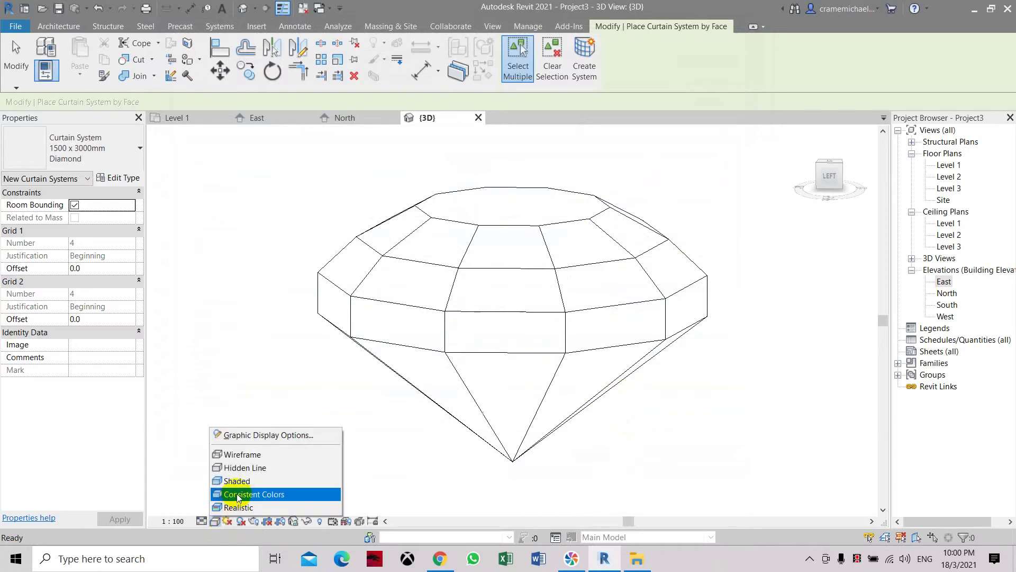
{"action": "left_click", "coordinate": [237, 495]}
{"action": "left_click_drag", "start_coordinate": [808, 166], "coordinate": [810, 199]}
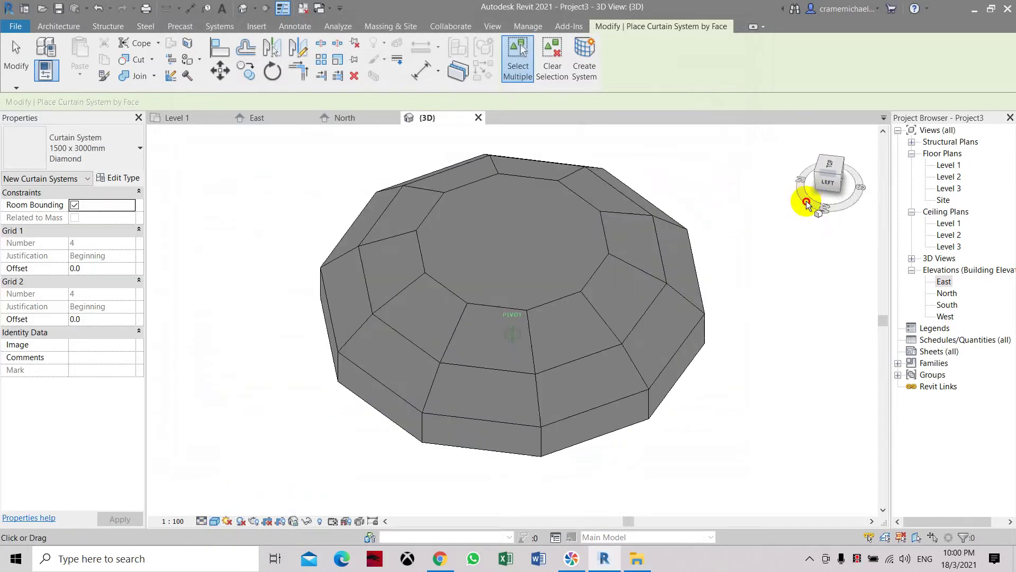
{"action": "left_click", "coordinate": [214, 522]}
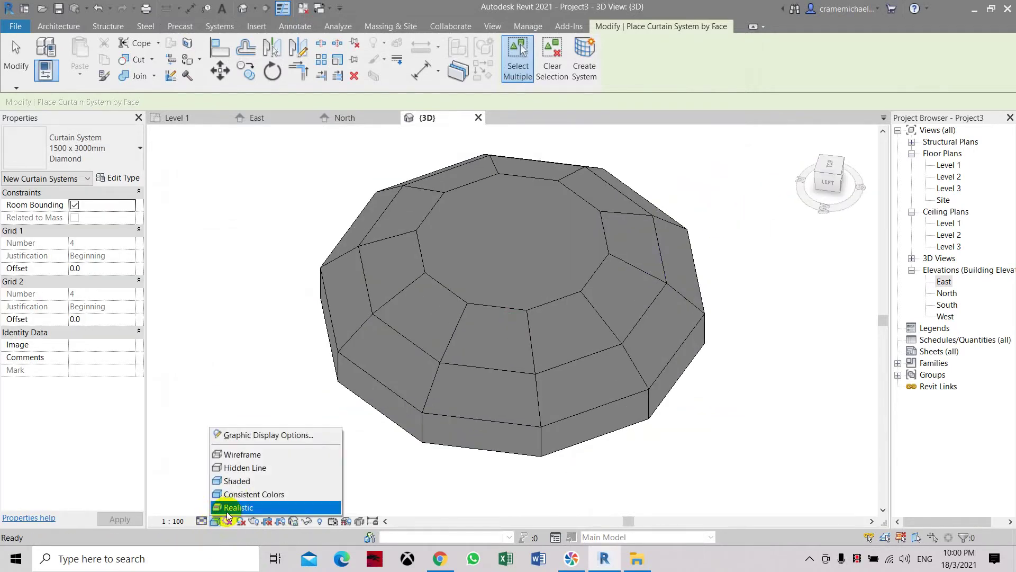
{"action": "left_click", "coordinate": [245, 481]}
{"action": "mouse_move", "coordinate": [836, 186]}
{"action": "left_mouse_down"}
{"action": "mouse_move", "coordinate": [774, 471]}
{"action": "mouse_move", "coordinate": [665, 472]}
{"action": "mouse_move", "coordinate": [624, 518]}
{"action": "mouse_move", "coordinate": [617, 152]}
{"action": "mouse_move", "coordinate": [582, 129]}
{"action": "mouse_move", "coordinate": [588, 482]}
{"action": "mouse_move", "coordinate": [642, 447]}
{"action": "mouse_move", "coordinate": [738, 464]}
{"action": "mouse_move", "coordinate": [711, 497]}
{"action": "left_mouse_up"}
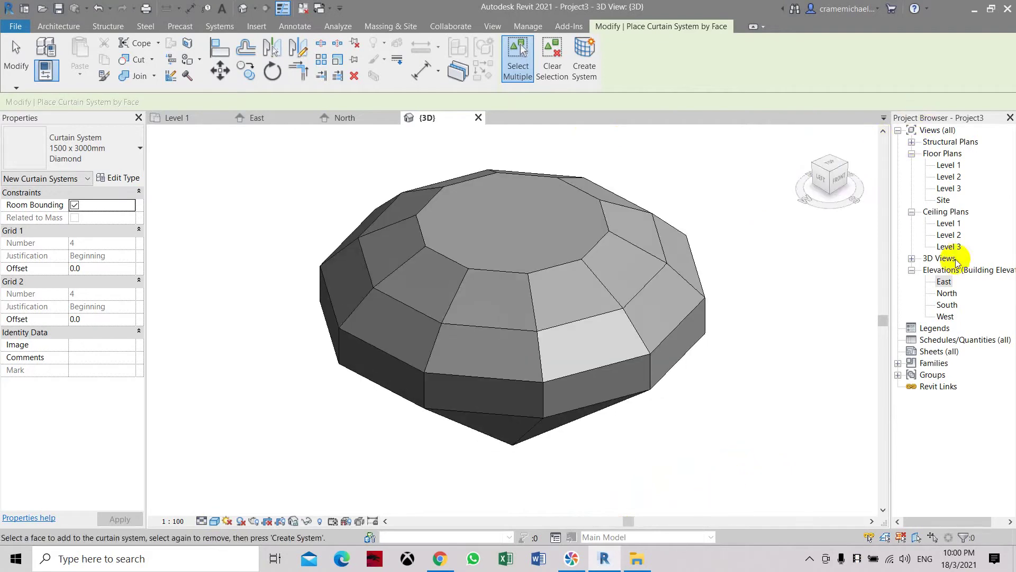
Open the Glazed system panel's type properties from the project's curtain panel families, and open its Glass material for editing.
{"action": "left_click", "coordinate": [898, 363]}
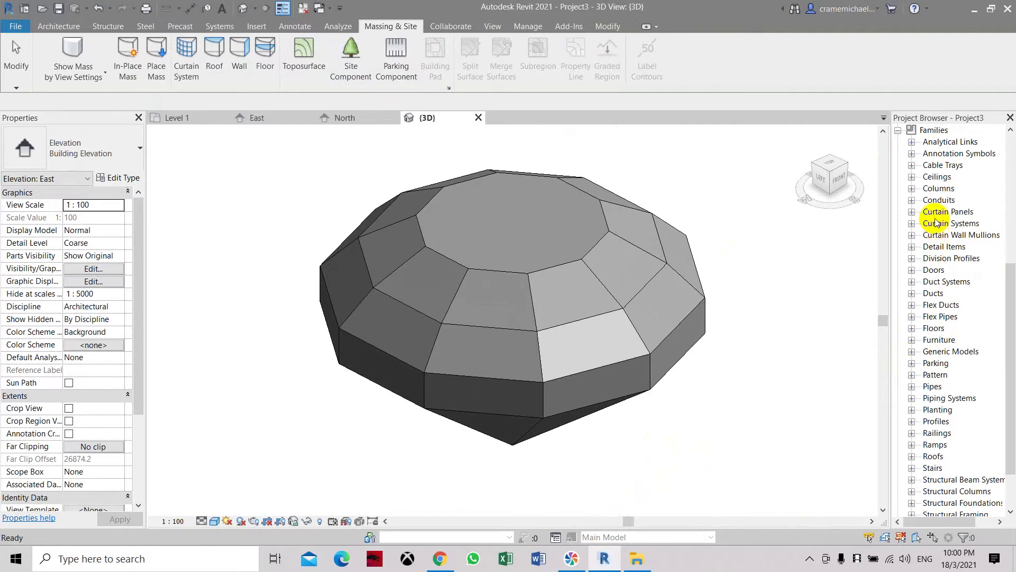
{"action": "left_click", "coordinate": [911, 224]}
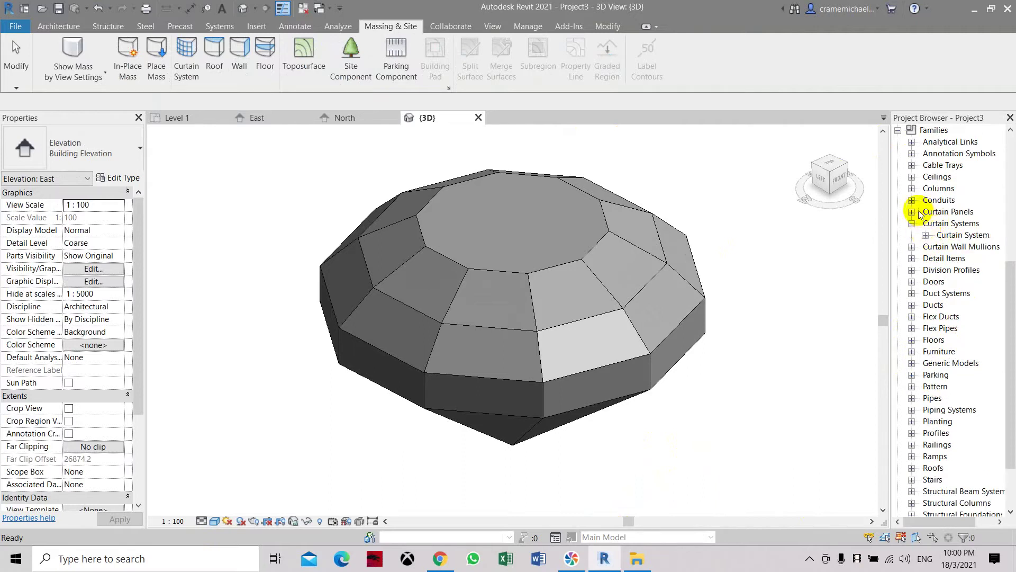
{"action": "left_click", "coordinate": [913, 212]}
{"action": "left_click", "coordinate": [926, 235]}
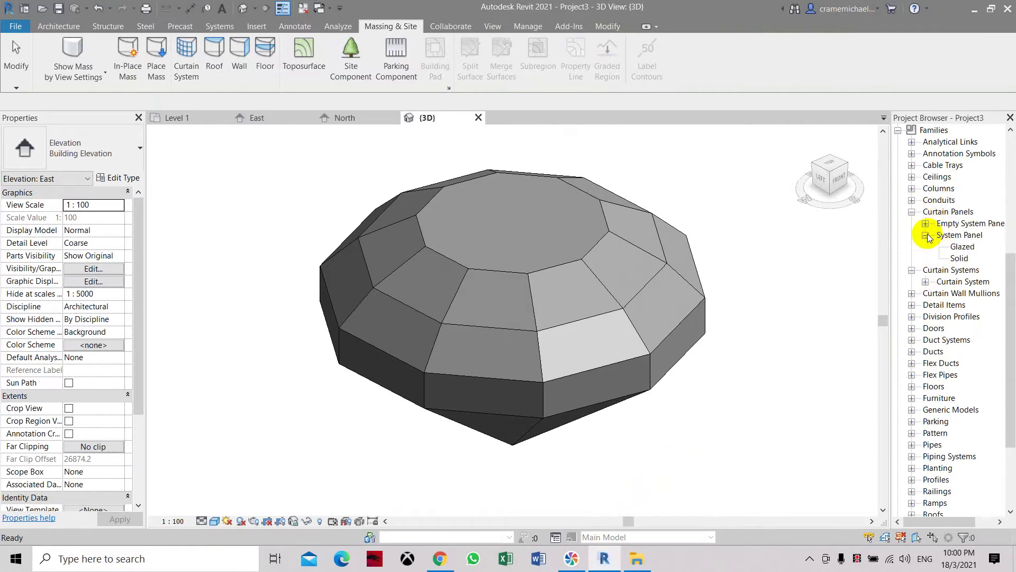
{"action": "left_click", "coordinate": [963, 247]}
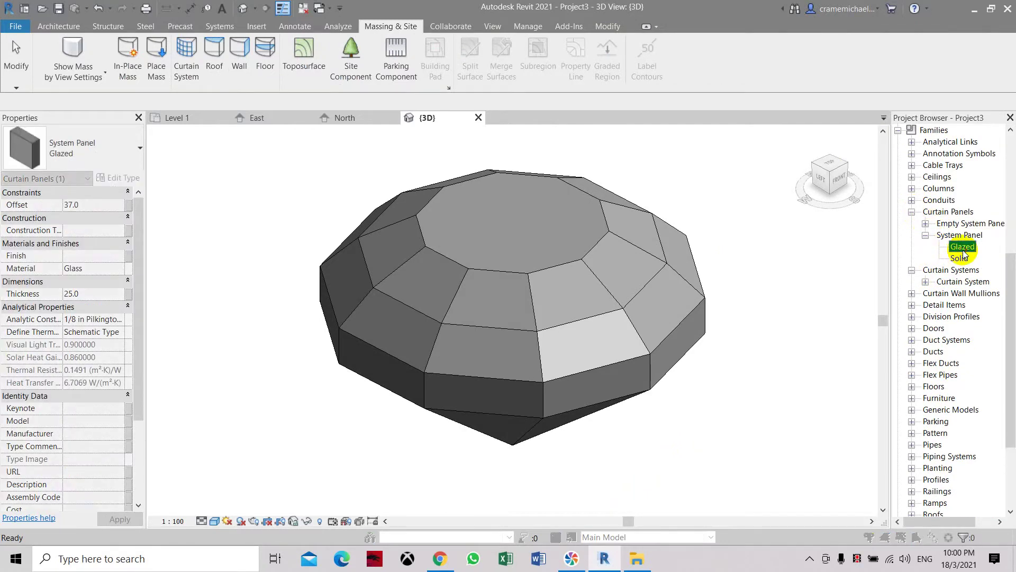
{"action": "double_click", "coordinate": [963, 251]}
{"action": "left_click", "coordinate": [710, 227]}
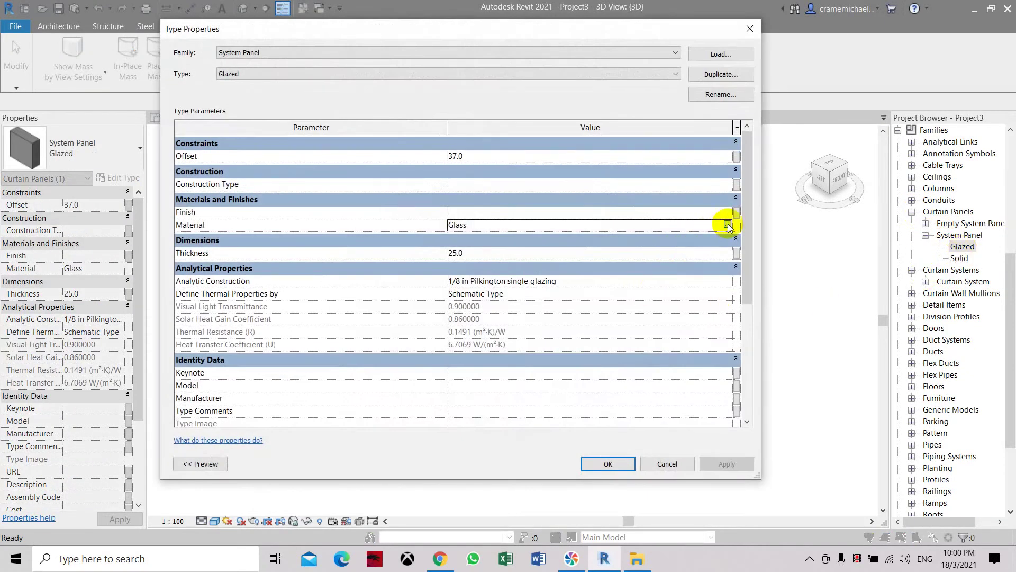
{"action": "left_click", "coordinate": [728, 225]}
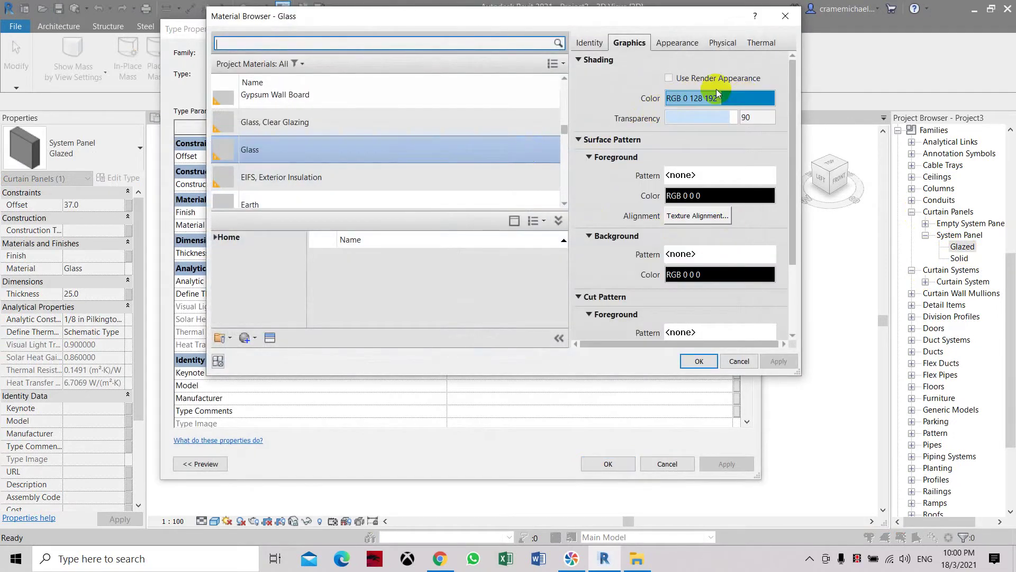
Use the render appearance for the Glass material's shading, and set its glazing color to Bronze with a reflectance of 100.
{"action": "left_click", "coordinate": [668, 79]}
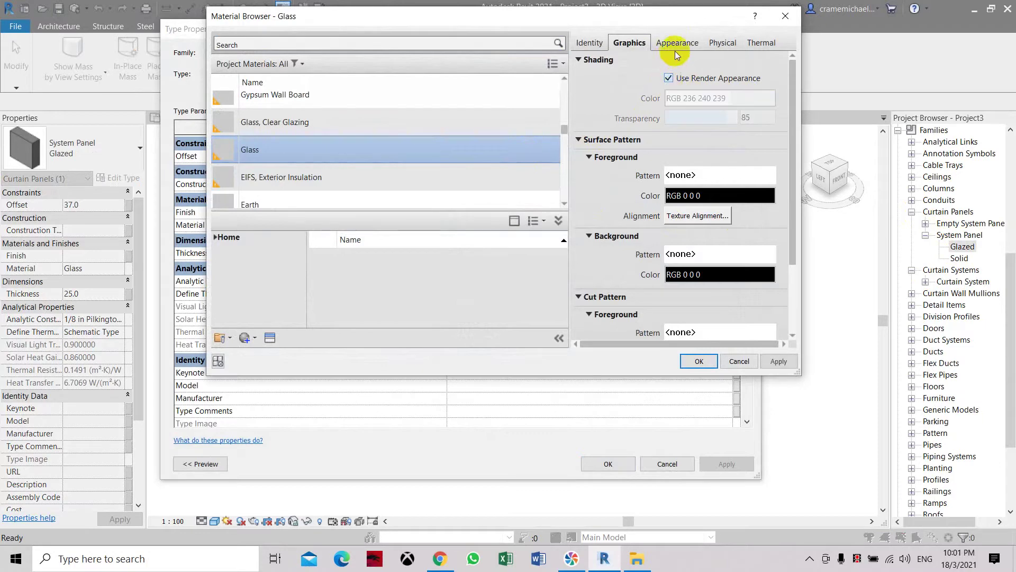
{"action": "left_click", "coordinate": [676, 43]}
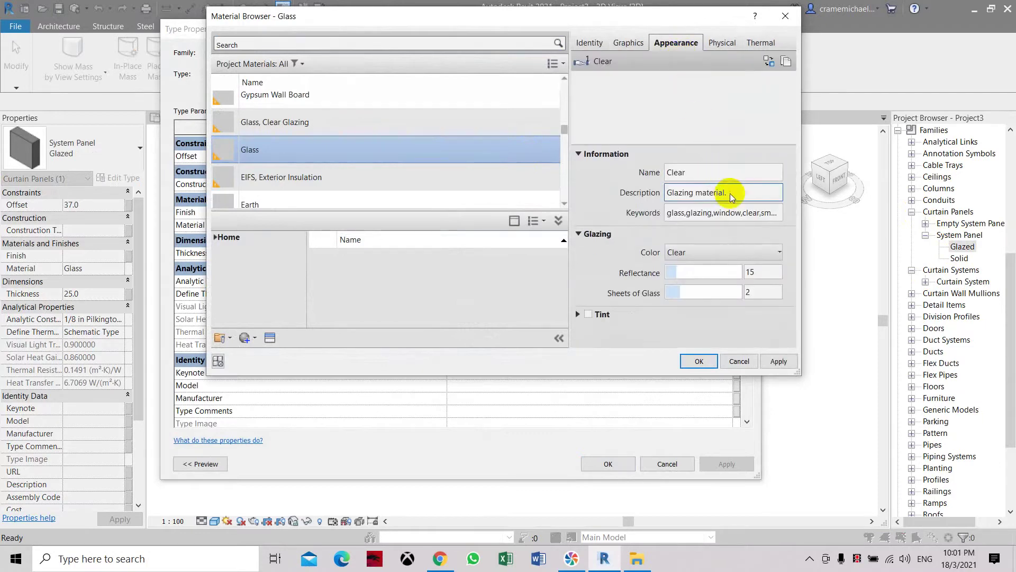
{"action": "left_click", "coordinate": [746, 253]}
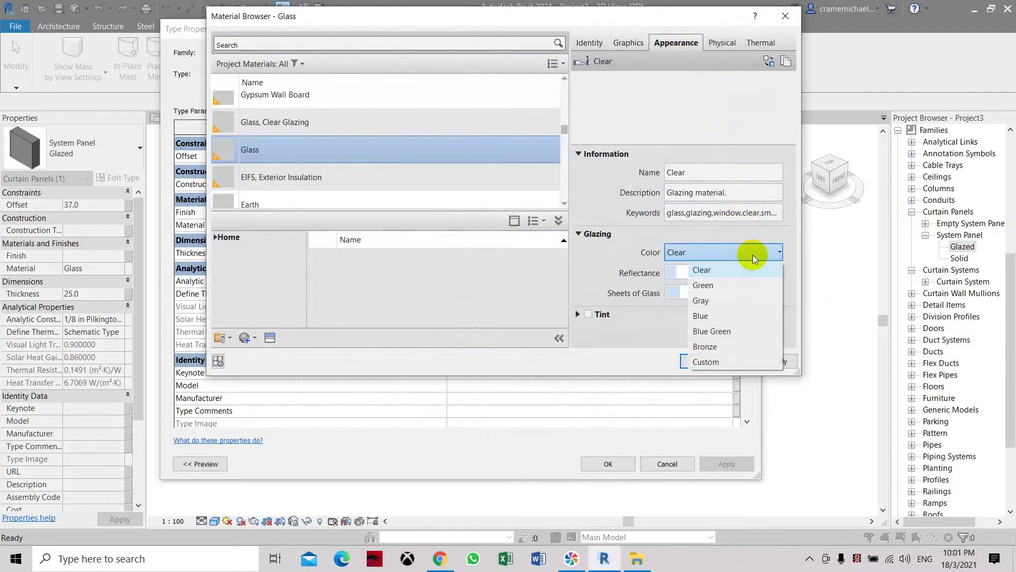
{"action": "left_click", "coordinate": [722, 348]}
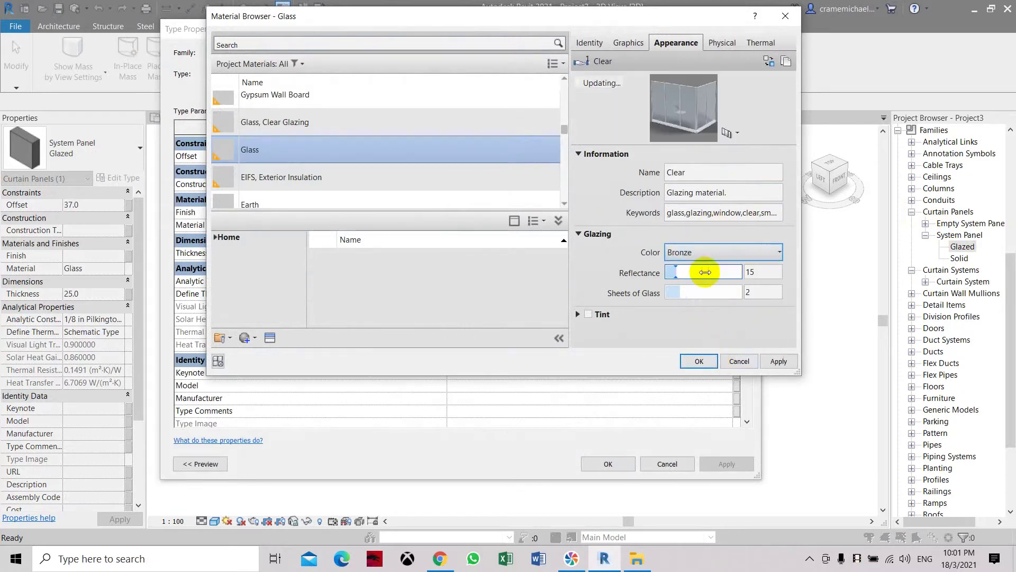
{"action": "left_click_drag", "start_coordinate": [680, 273], "coordinate": [778, 273]}
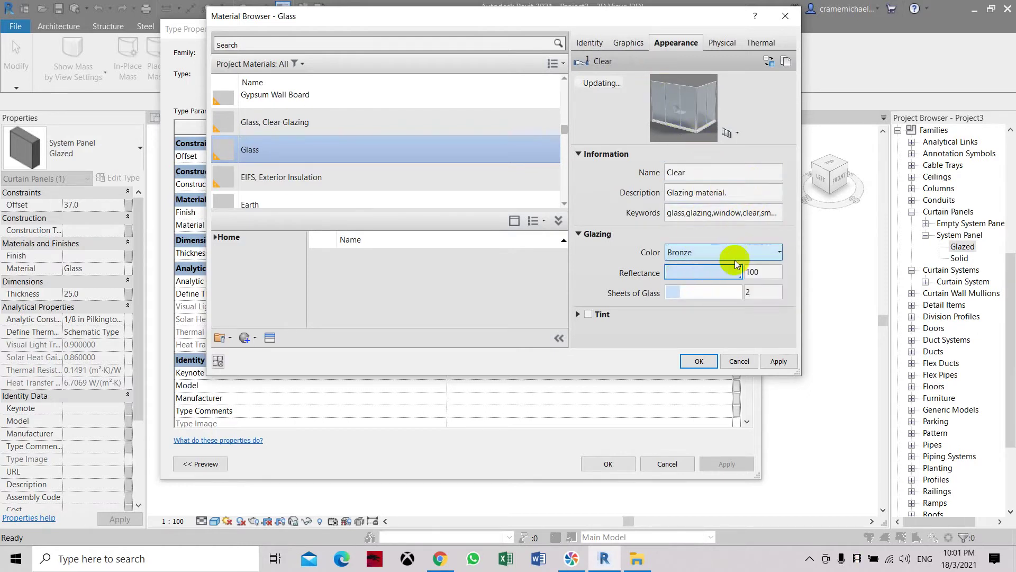
Change the Glass material's glazing color to a custom olive yellow, RGB 166 166 0.
{"action": "left_click", "coordinate": [747, 252]}
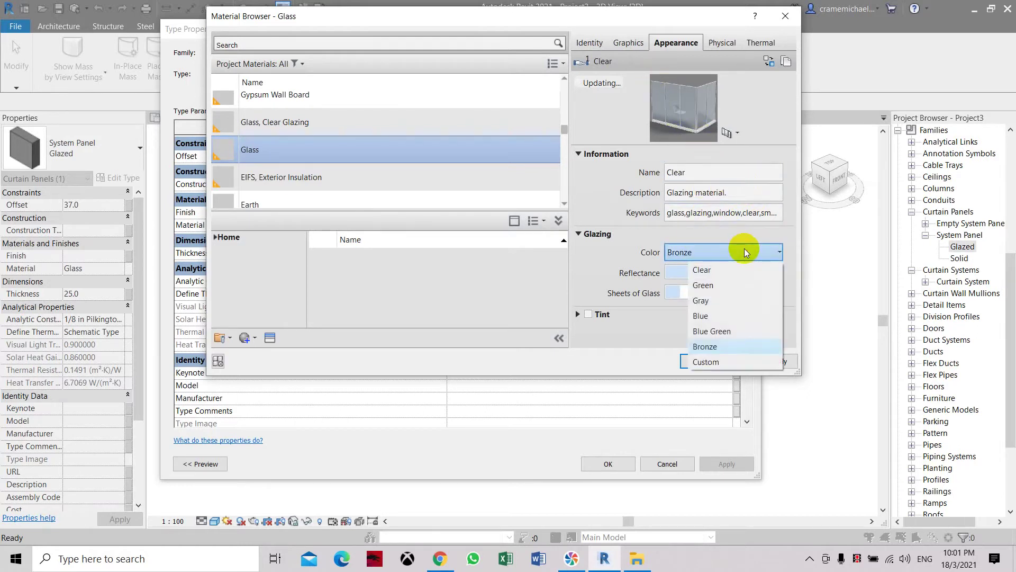
{"action": "left_click", "coordinate": [725, 361]}
{"action": "left_click", "coordinate": [768, 275]}
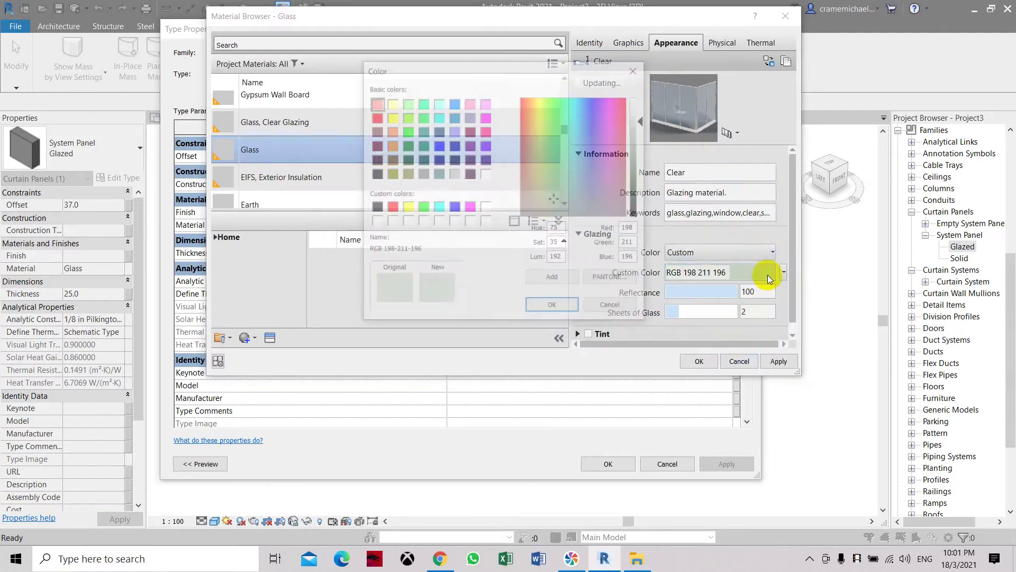
{"action": "left_click", "coordinate": [408, 177]}
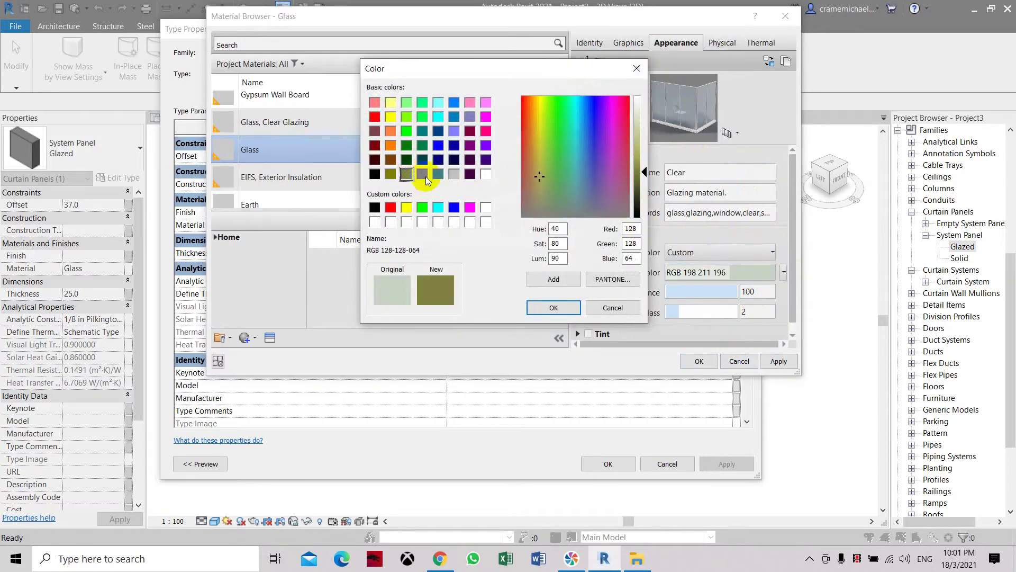
{"action": "left_click", "coordinate": [396, 175]}
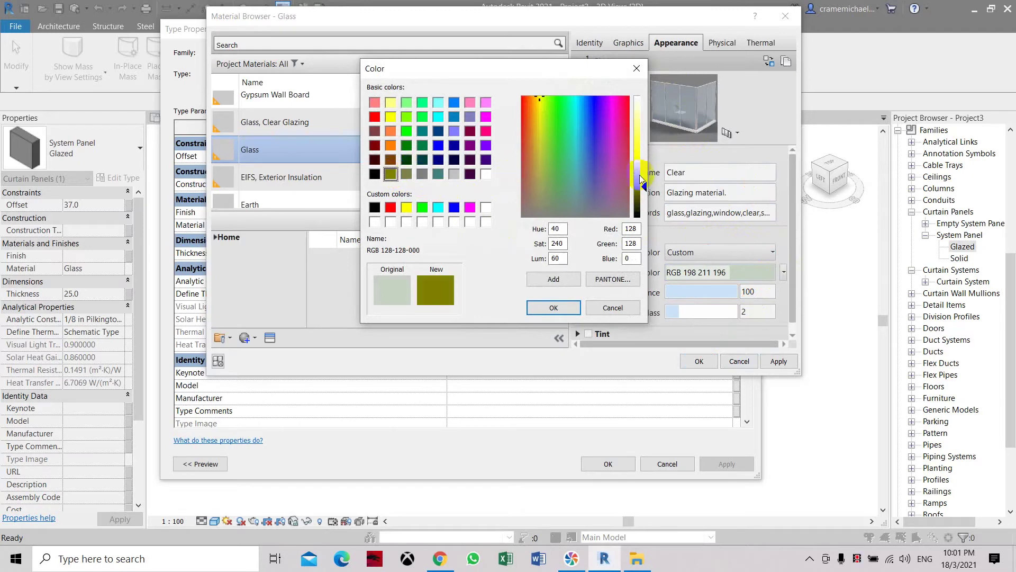
{"action": "left_click_drag", "start_coordinate": [646, 189], "coordinate": [646, 184]}
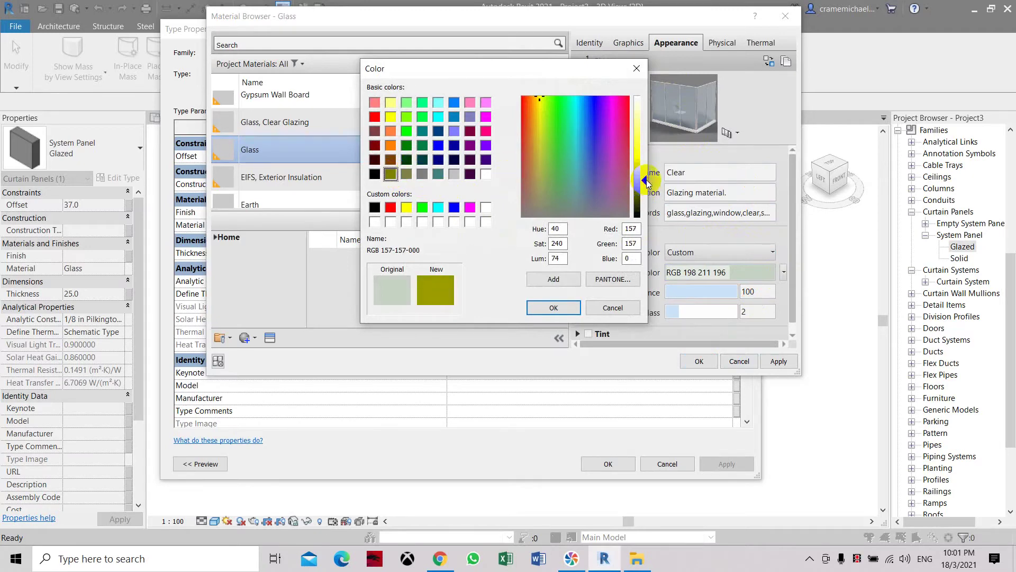
{"action": "mouse_move", "coordinate": [644, 180]}
{"action": "left_mouse_down"}
{"action": "mouse_move", "coordinate": [645, 163]}
{"action": "mouse_move", "coordinate": [643, 179]}
{"action": "left_mouse_up"}
{"action": "left_click", "coordinate": [564, 308]}
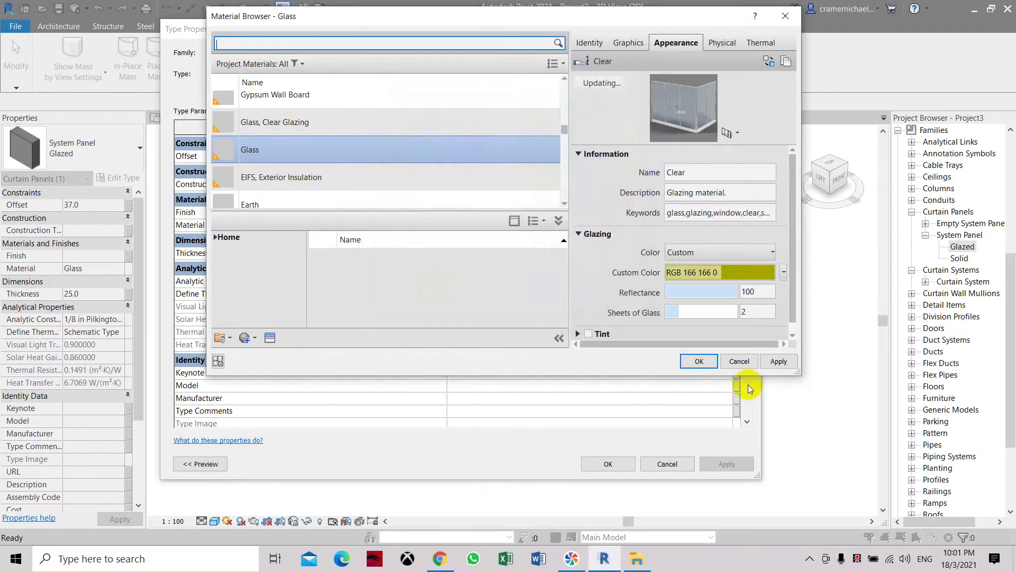
Apply the Glass material changes, check its shading settings, and accept the Glazed panel's type properties.
{"action": "left_click", "coordinate": [777, 360]}
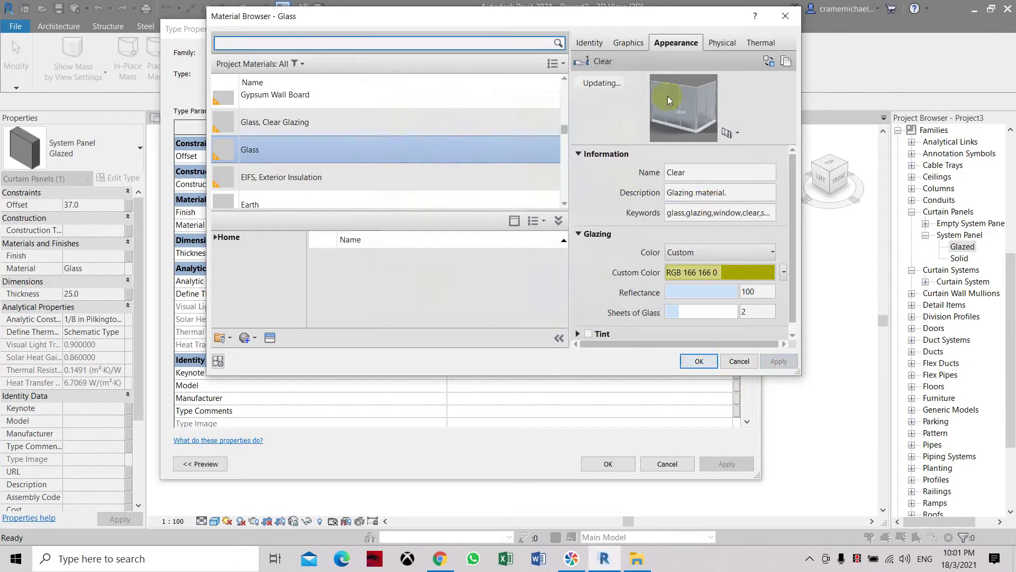
{"action": "left_click", "coordinate": [629, 42]}
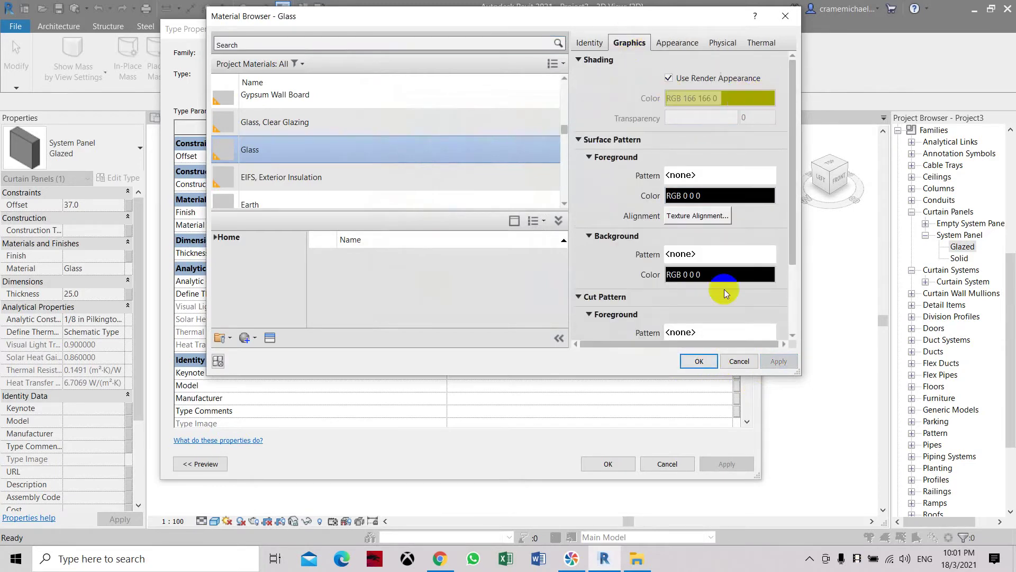
{"action": "left_click", "coordinate": [700, 361]}
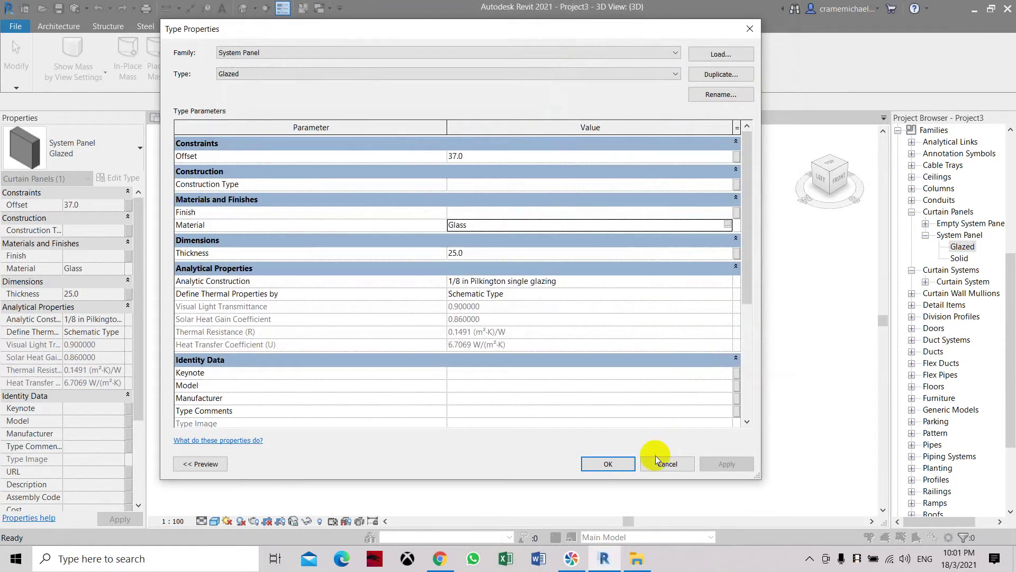
{"action": "left_click", "coordinate": [614, 468]}
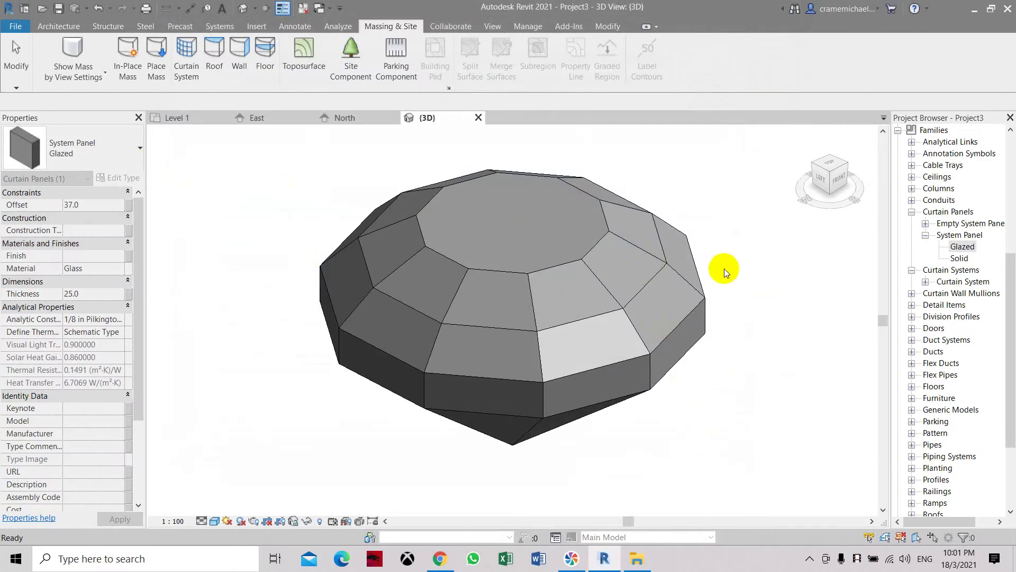
Create a curtain system of the Diamond type on all faces of the diamond solid.
{"action": "middle_click_drag", "start_coordinate": [717, 267], "coordinate": [519, 255], "text": "shift"}
{"action": "key", "text": "Escape"}
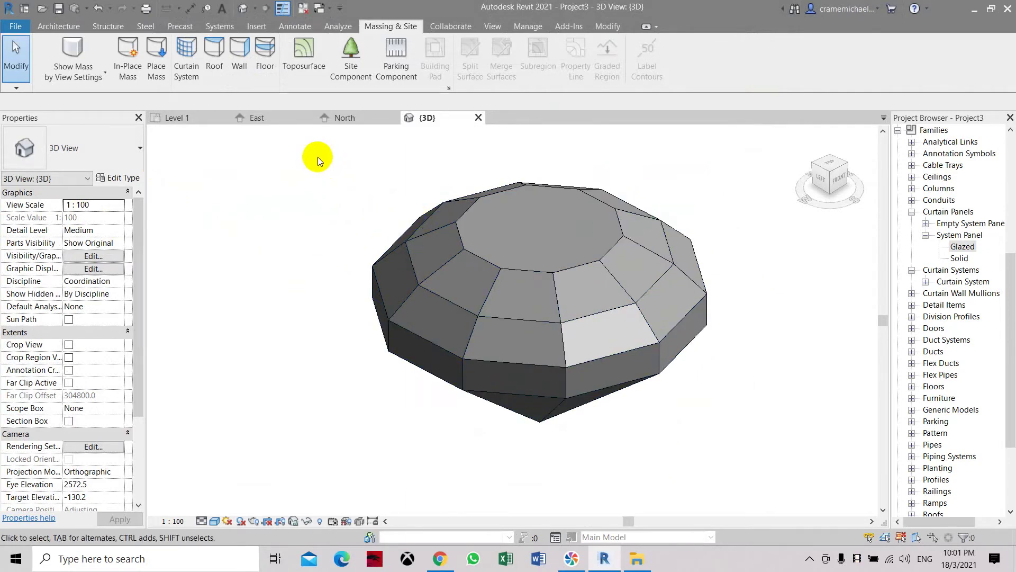
{"action": "left_click", "coordinate": [186, 56]}
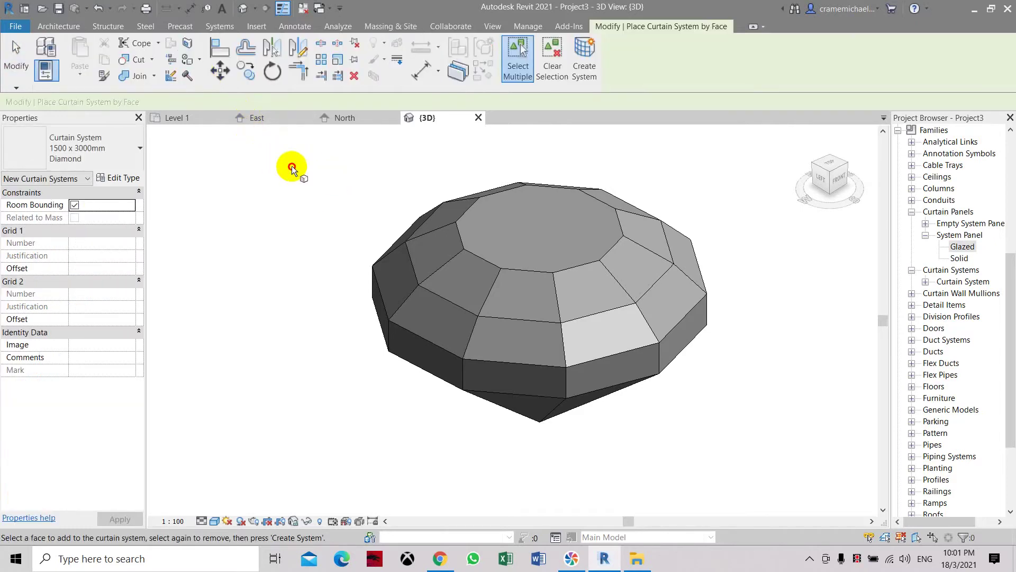
{"action": "left_click_drag", "start_coordinate": [291, 166], "coordinate": [775, 464]}
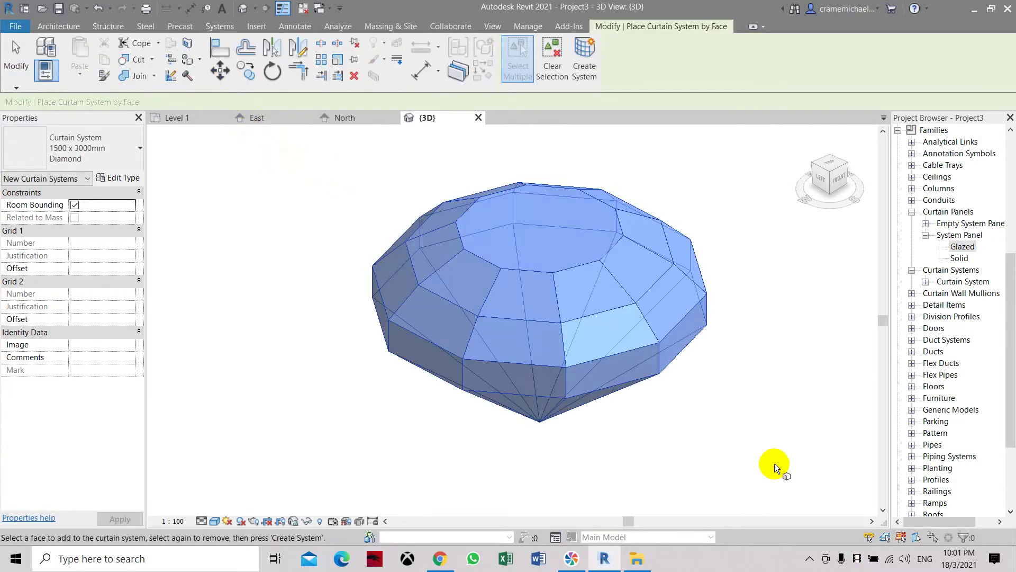
{"action": "left_click", "coordinate": [595, 73]}
Reopen the Glazed system panel's Glass material and set its glazing color to Blue Green.
{"action": "left_click", "coordinate": [836, 178]}
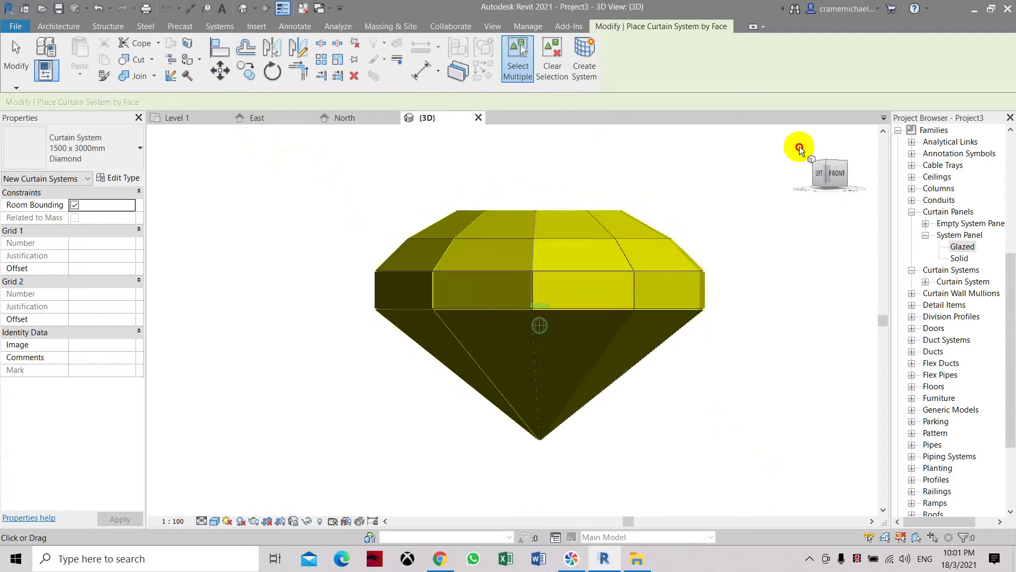
{"action": "left_click_drag", "start_coordinate": [800, 150], "coordinate": [465, 513]}
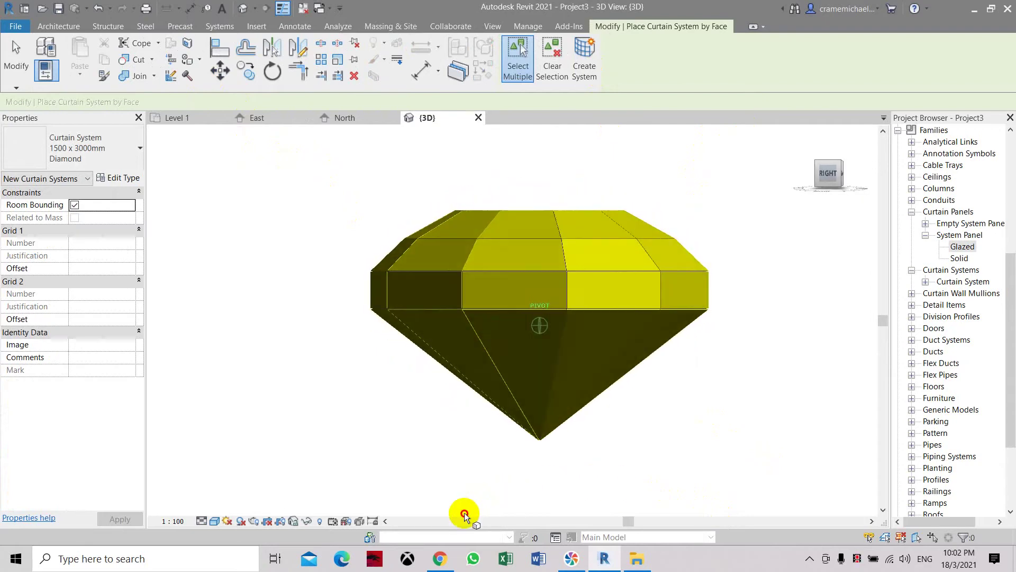
{"action": "middle_click_drag", "start_coordinate": [465, 512], "coordinate": [440, 201], "text": "shift"}
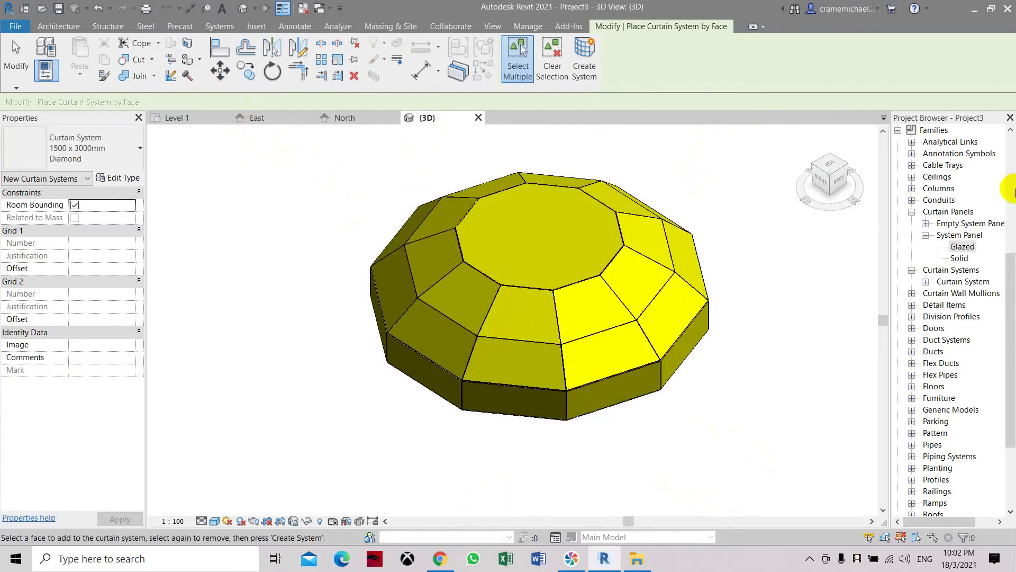
{"action": "double_click", "coordinate": [962, 247]}
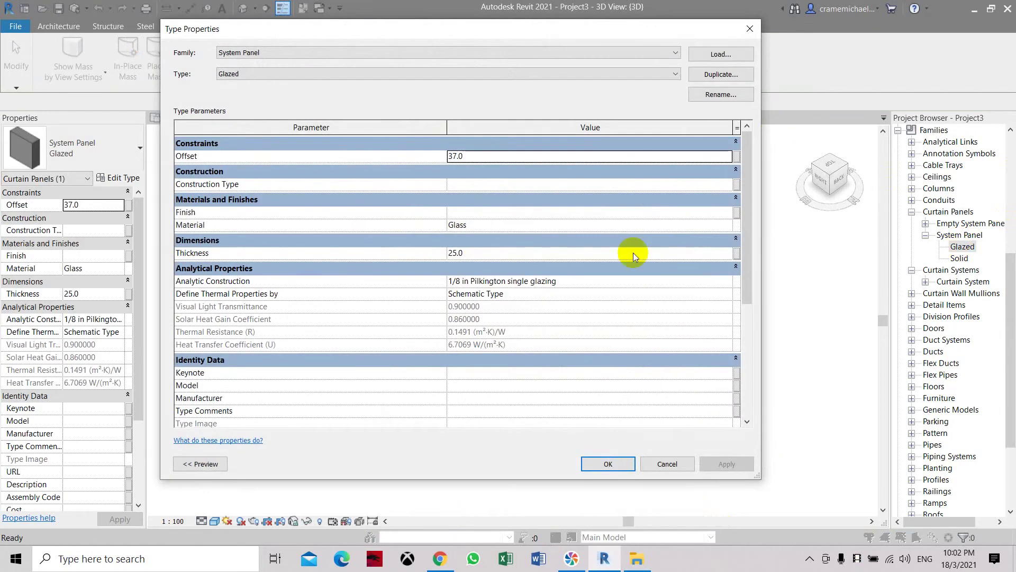
{"action": "left_click", "coordinate": [723, 224]}
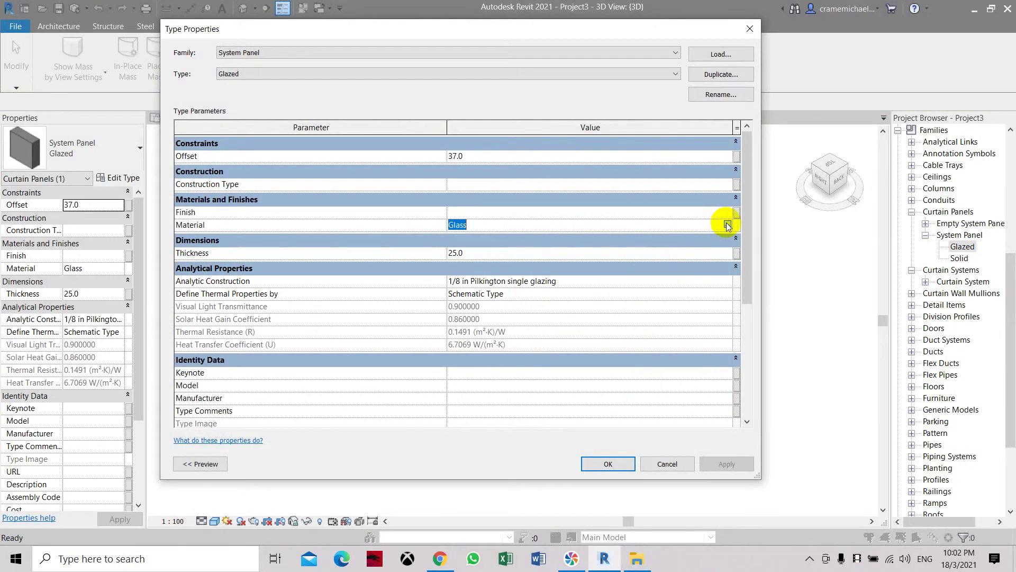
{"action": "left_click", "coordinate": [728, 226]}
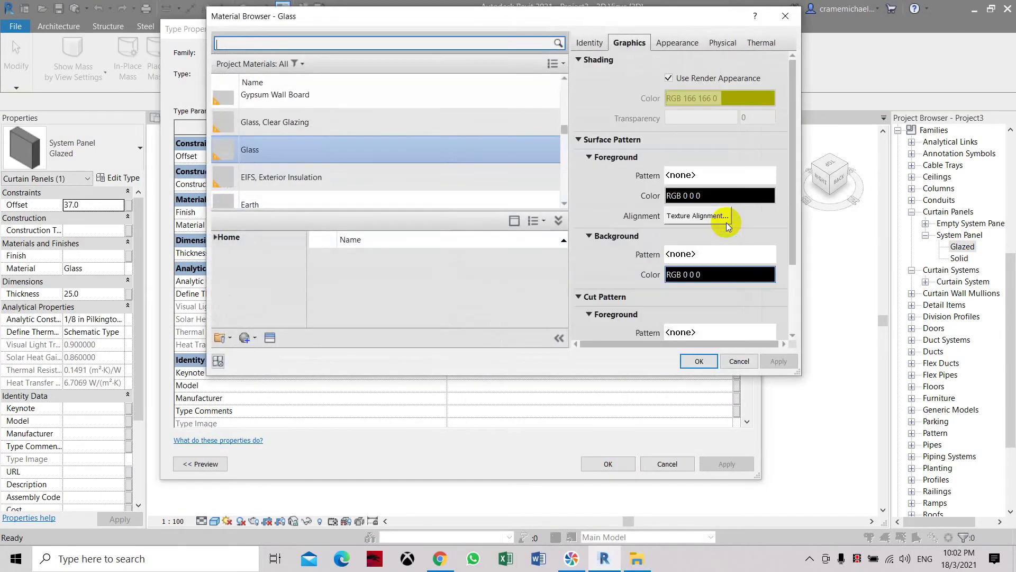
{"action": "left_click", "coordinate": [688, 44]}
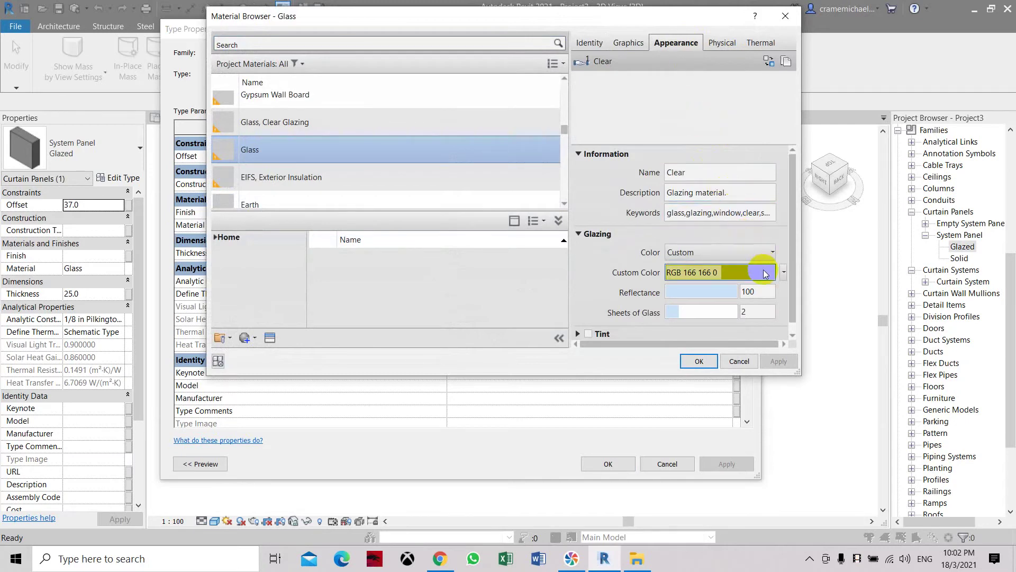
{"action": "left_click", "coordinate": [768, 252]}
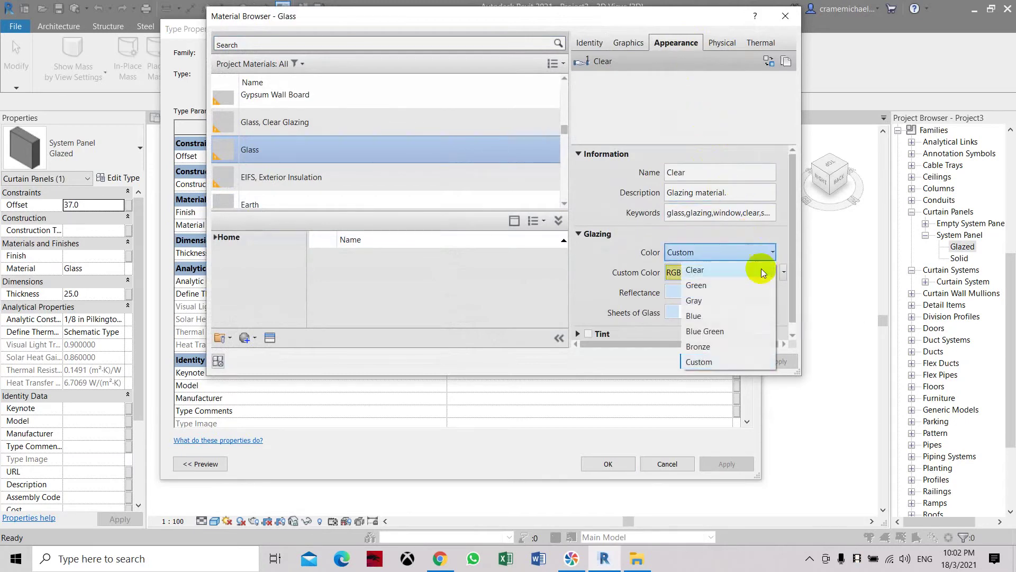
{"action": "left_click", "coordinate": [738, 330]}
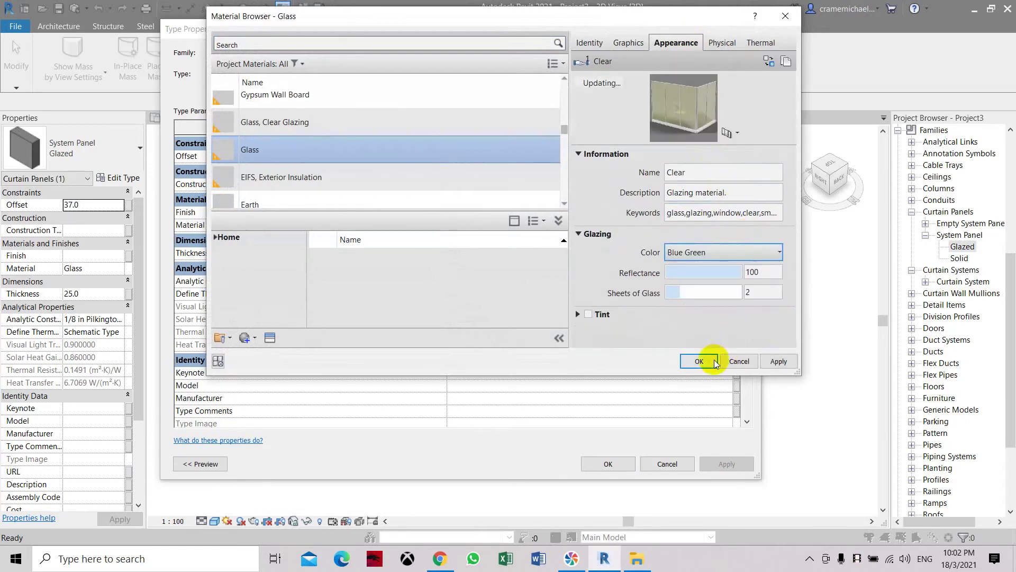
Apply the Glass material's new appearance, and accept the Glazed panel's type properties.
{"action": "left_click", "coordinate": [626, 43]}
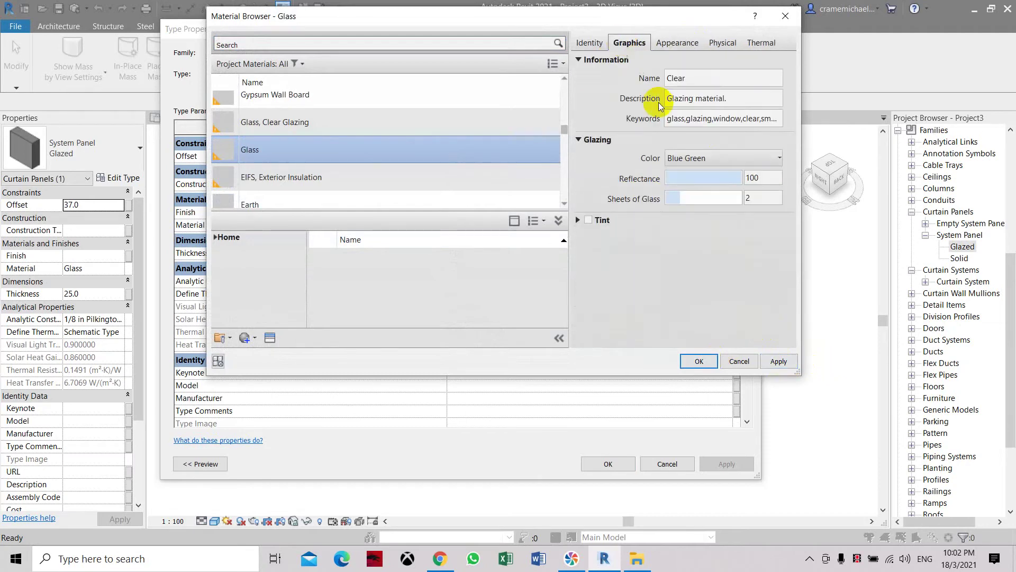
{"action": "left_click", "coordinate": [780, 362]}
{"action": "left_click", "coordinate": [707, 363]}
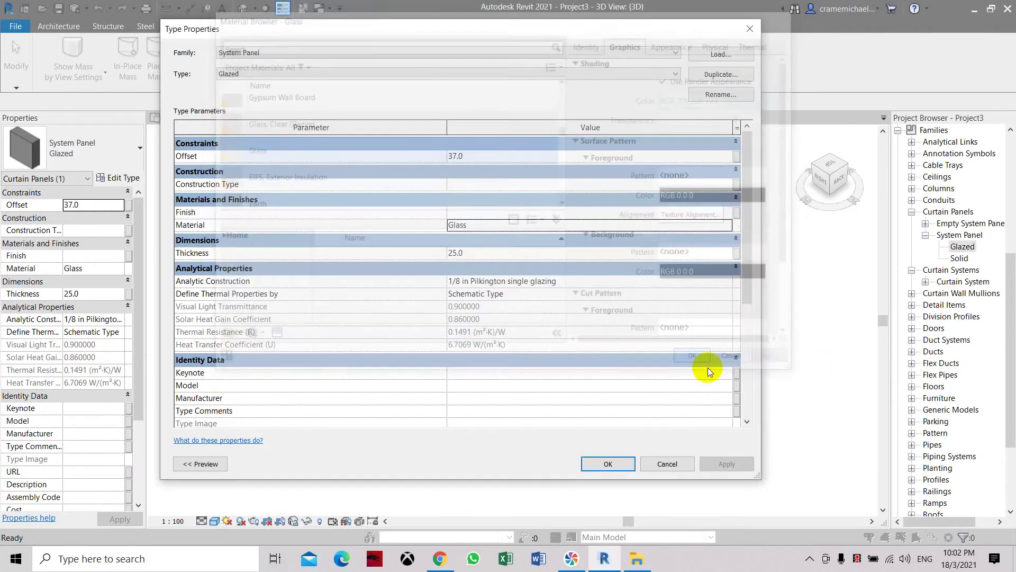
{"action": "left_click", "coordinate": [707, 463]}
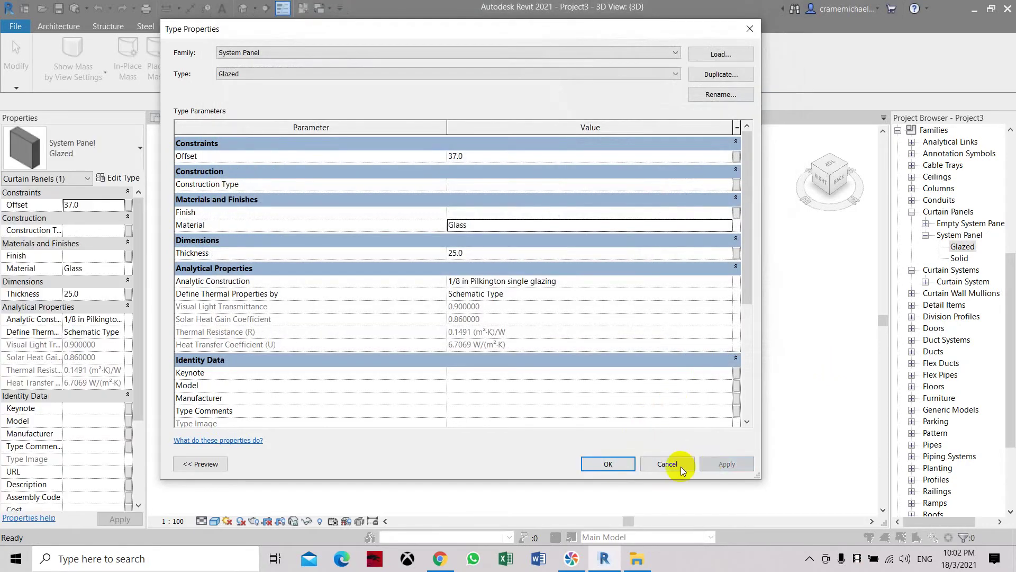
{"action": "left_click", "coordinate": [621, 464]}
{"action": "key", "text": "Escape"}
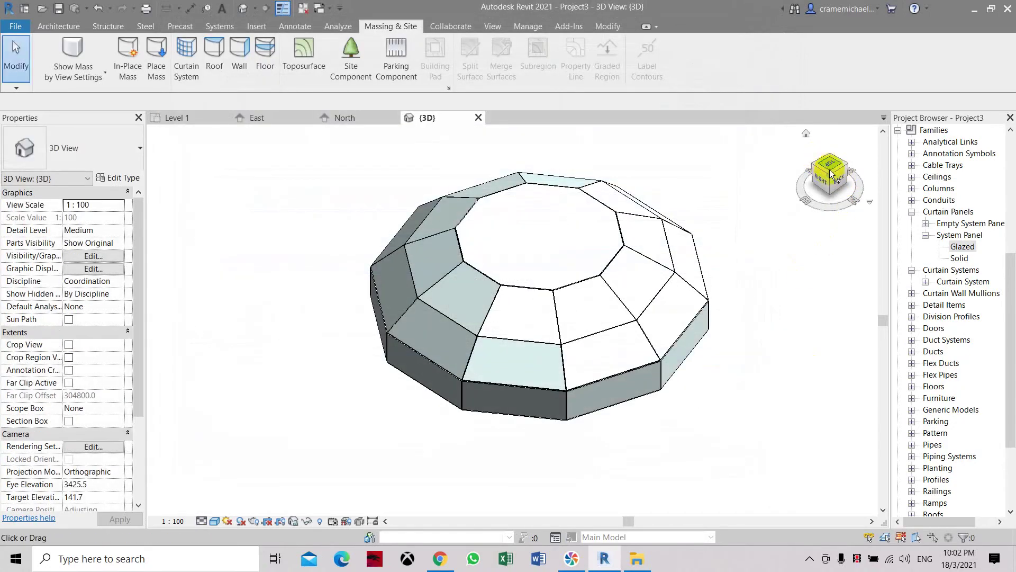
Use Linework with the <Invisible lines> style to hide the dashed facet edge and its neighbouring edges on the diamond's lower cone.
{"action": "mouse_move", "coordinate": [833, 180]}
{"action": "left_mouse_down"}
{"action": "mouse_move", "coordinate": [799, 503]}
{"action": "mouse_move", "coordinate": [741, 469]}
{"action": "mouse_move", "coordinate": [653, 442]}
{"action": "mouse_move", "coordinate": [620, 469]}
{"action": "mouse_move", "coordinate": [617, 508]}
{"action": "mouse_move", "coordinate": [403, 398]}
{"action": "mouse_move", "coordinate": [358, 460]}
{"action": "left_mouse_up"}
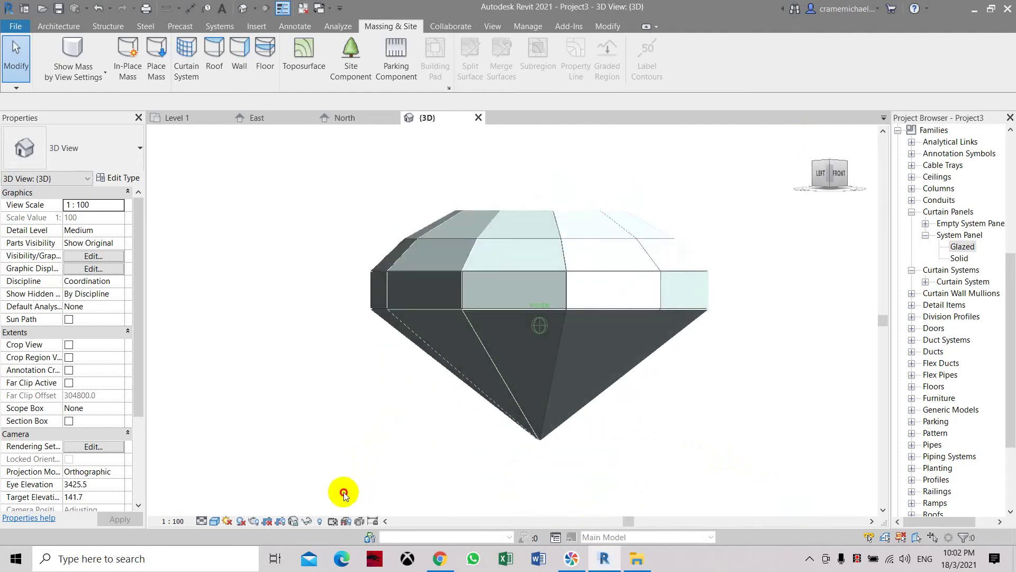
{"action": "left_click_drag", "start_coordinate": [344, 494], "coordinate": [325, 463]}
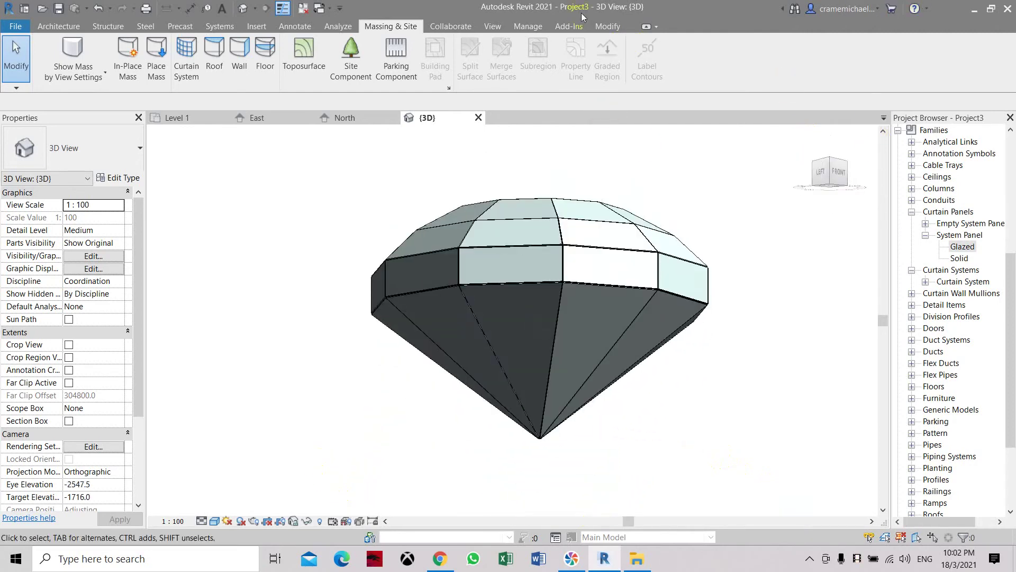
{"action": "left_click", "coordinate": [607, 26]}
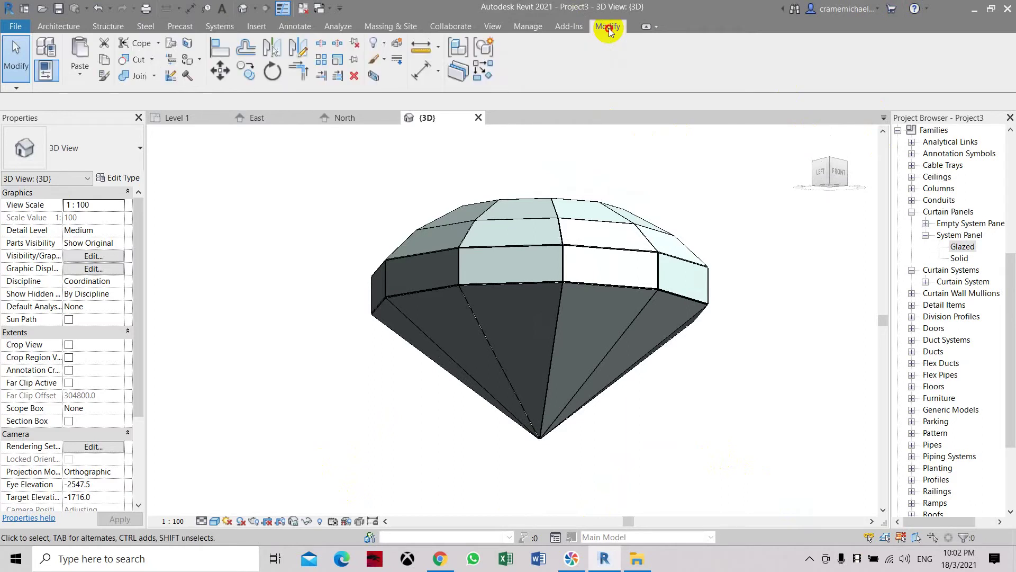
{"action": "left_click", "coordinate": [396, 61]}
{"action": "left_click", "coordinate": [548, 66]}
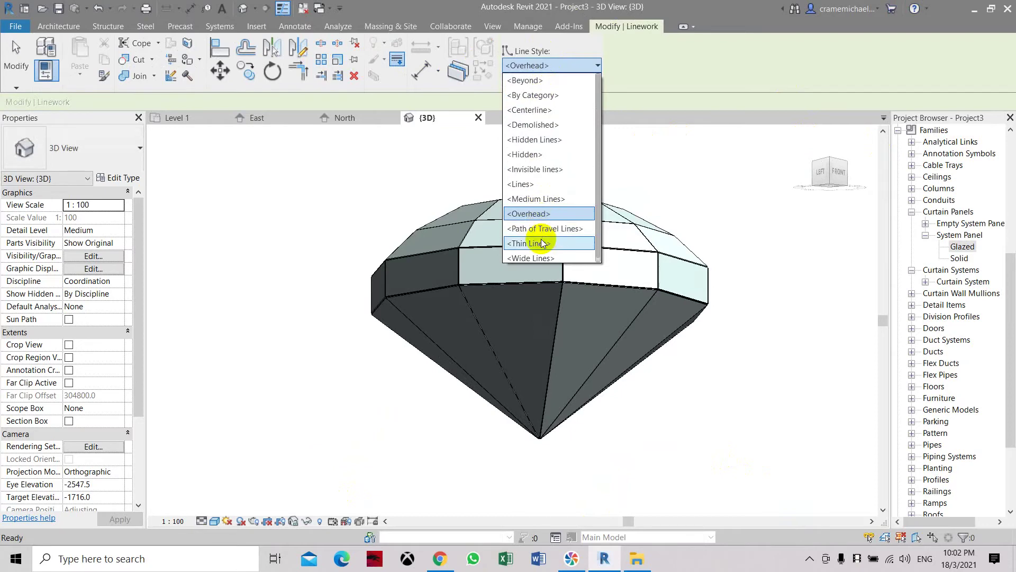
{"action": "scroll", "coordinate": [551, 198], "scroll_direction": "down", "scroll_amount": 1}
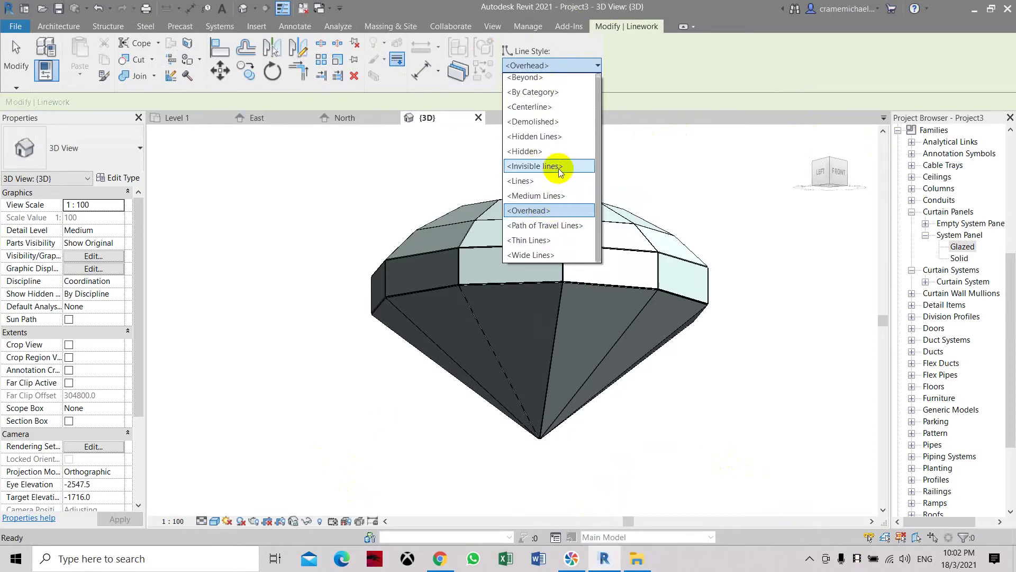
{"action": "left_click", "coordinate": [555, 167]}
{"action": "left_click", "coordinate": [474, 309]}
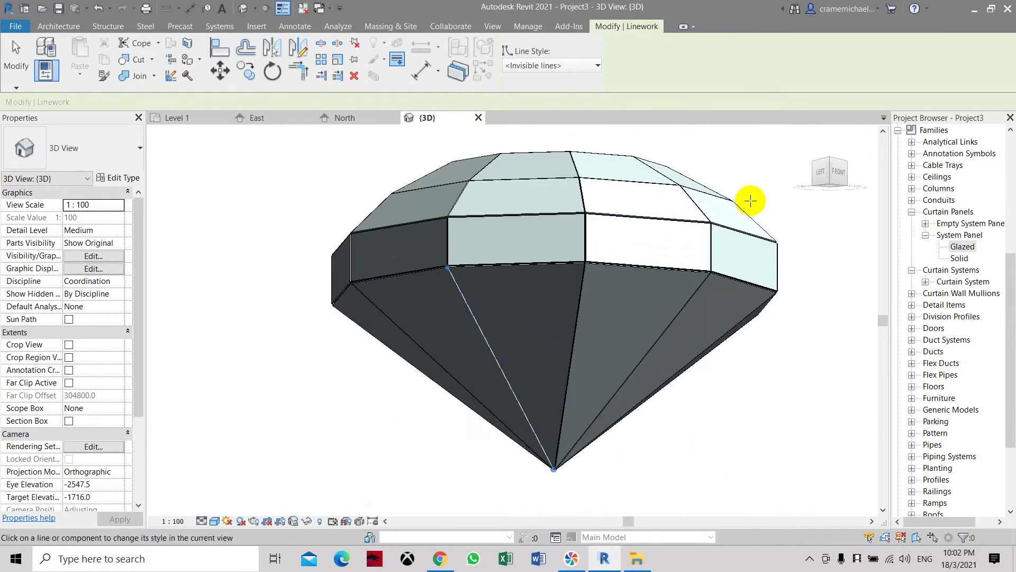
{"action": "left_click", "coordinate": [836, 171]}
{"action": "left_click", "coordinate": [435, 348]}
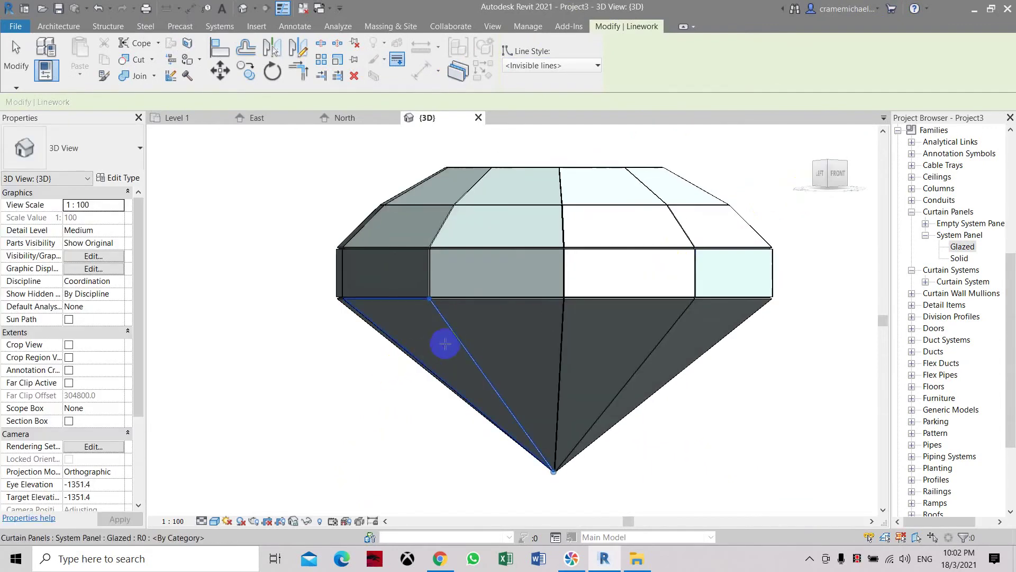
{"action": "left_click", "coordinate": [459, 340]}
Set the 3D view's discipline to Architectural and apply invisible linework to more edges of the lower facets.
{"action": "left_click", "coordinate": [118, 281]}
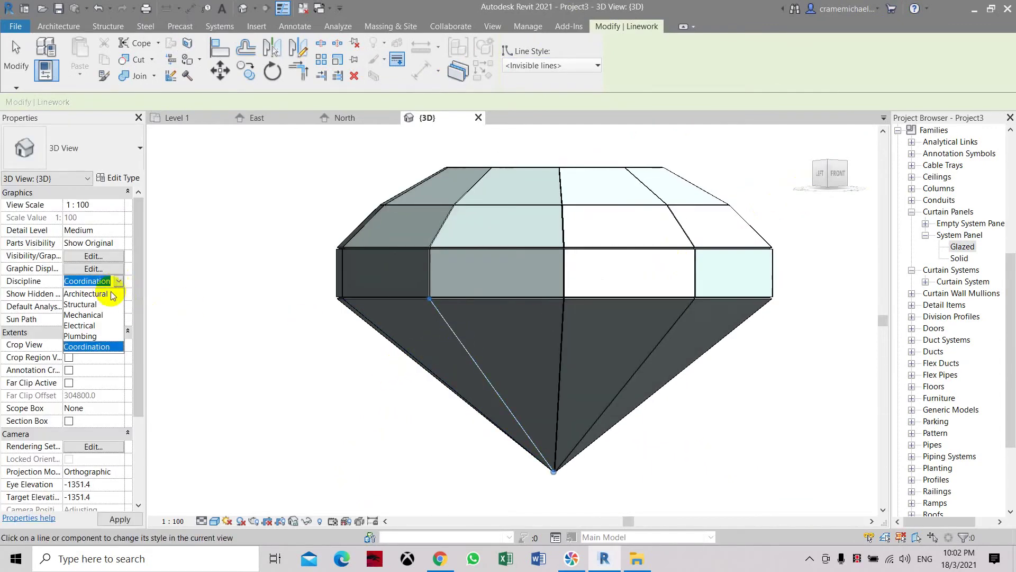
{"action": "left_click", "coordinate": [104, 294]}
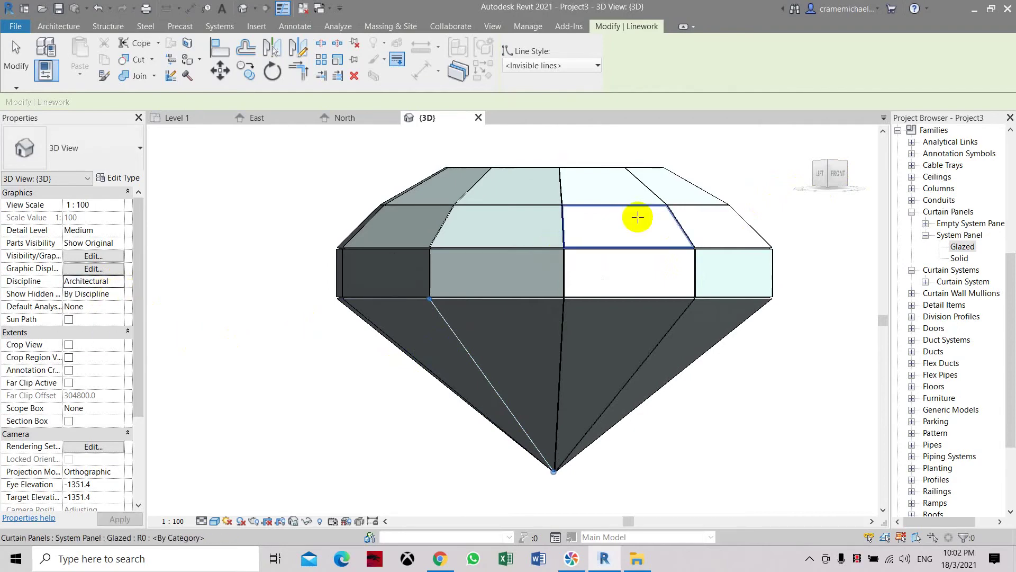
{"action": "left_click", "coordinate": [827, 173]}
{"action": "left_click", "coordinate": [462, 329]}
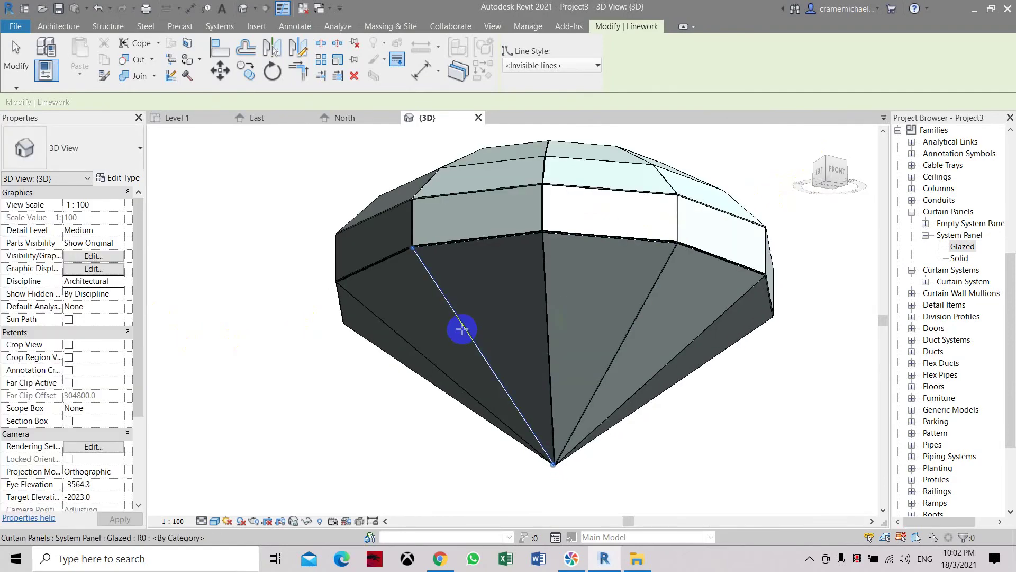
{"action": "left_click", "coordinate": [549, 283]}
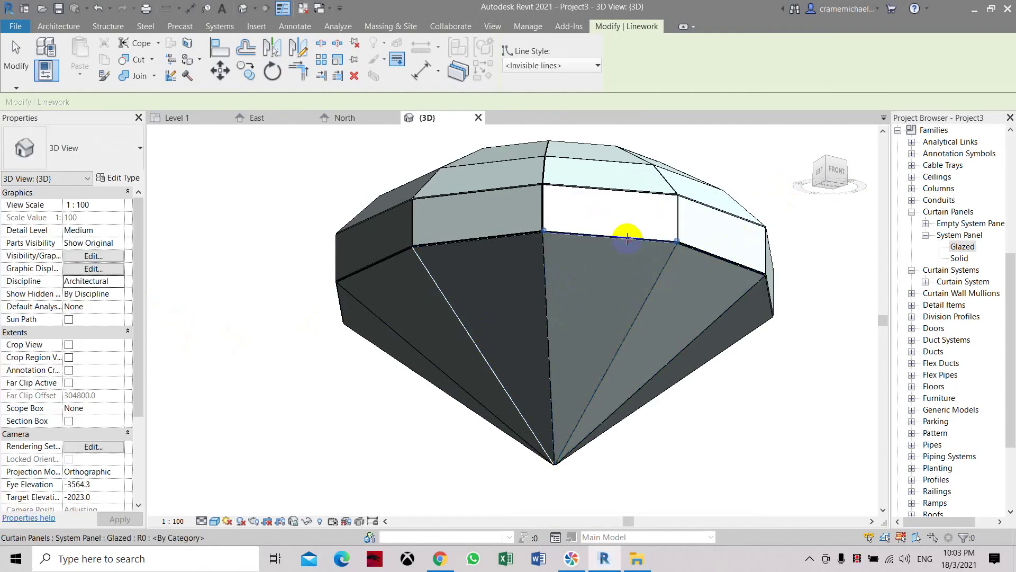
{"action": "left_click", "coordinate": [833, 173]}
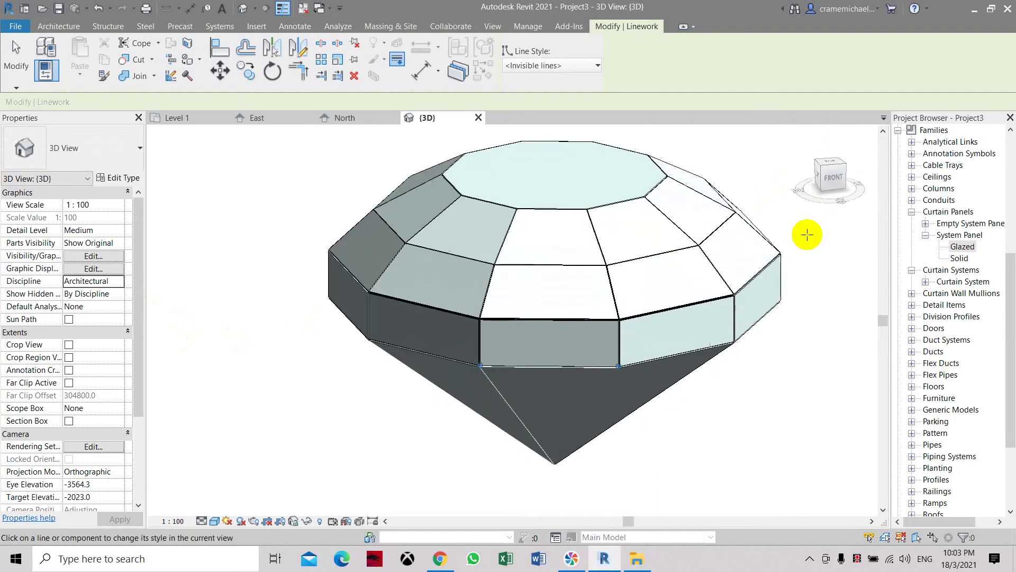
{"action": "left_click_drag", "start_coordinate": [819, 151], "coordinate": [795, 199]}
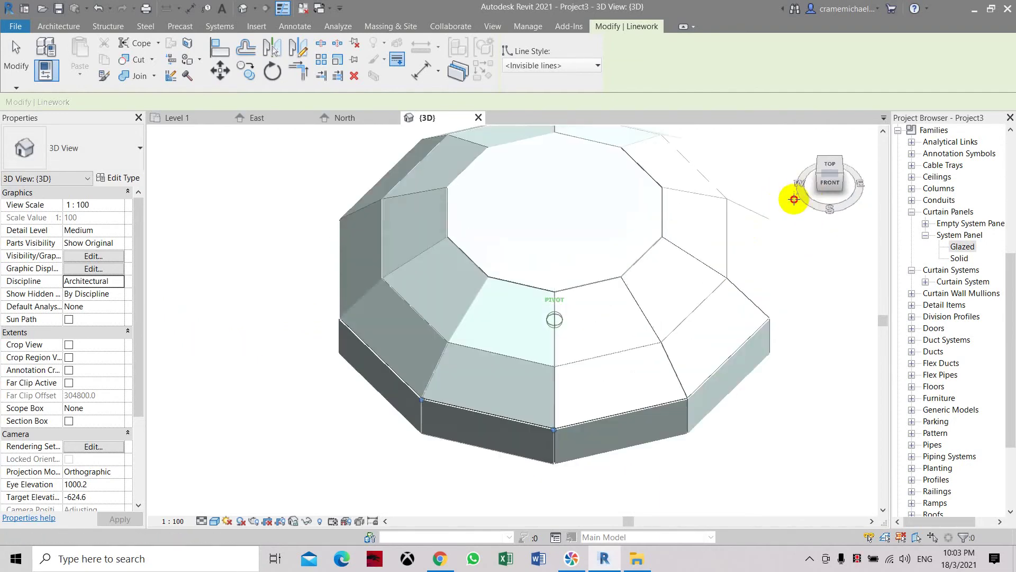
{"action": "scroll", "coordinate": [542, 272], "scroll_direction": "down", "scroll_amount": 4}
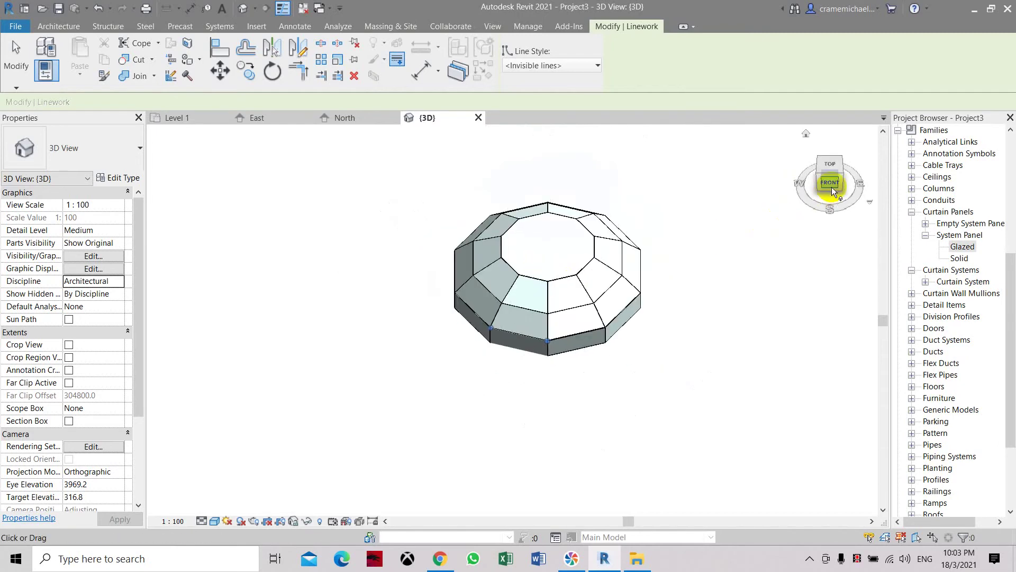
{"action": "left_click_drag", "start_coordinate": [839, 135], "coordinate": [551, 204]}
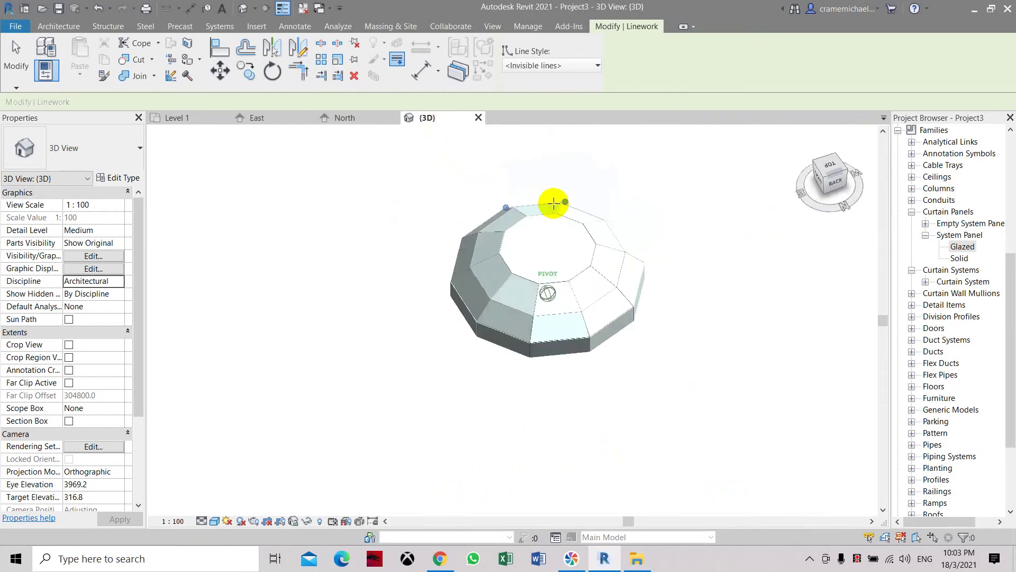
Change the Glazed system panel's Glass material to a Blue glazing color and accept the type properties.
{"action": "double_click", "coordinate": [973, 248]}
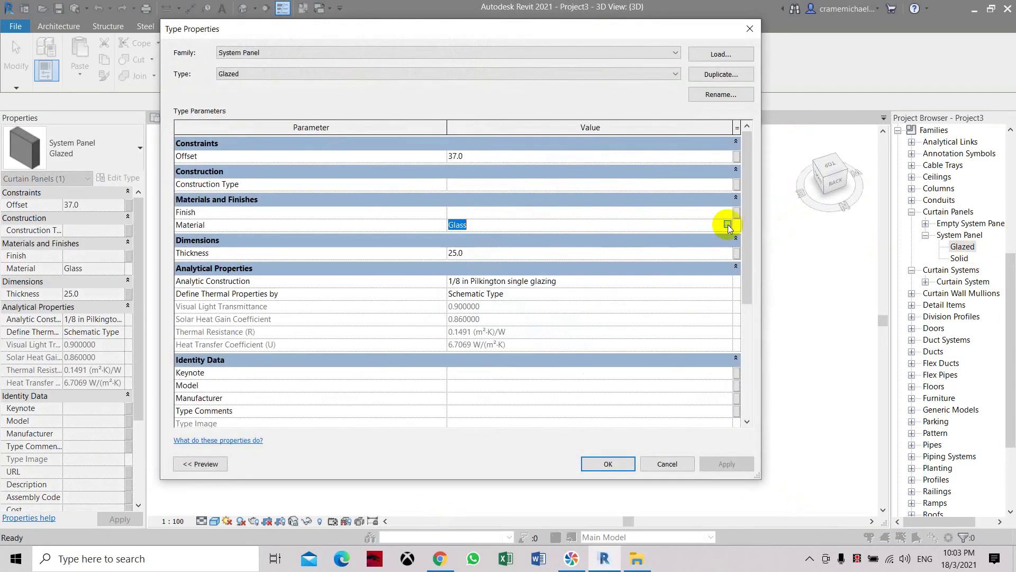
{"action": "left_click", "coordinate": [729, 224]}
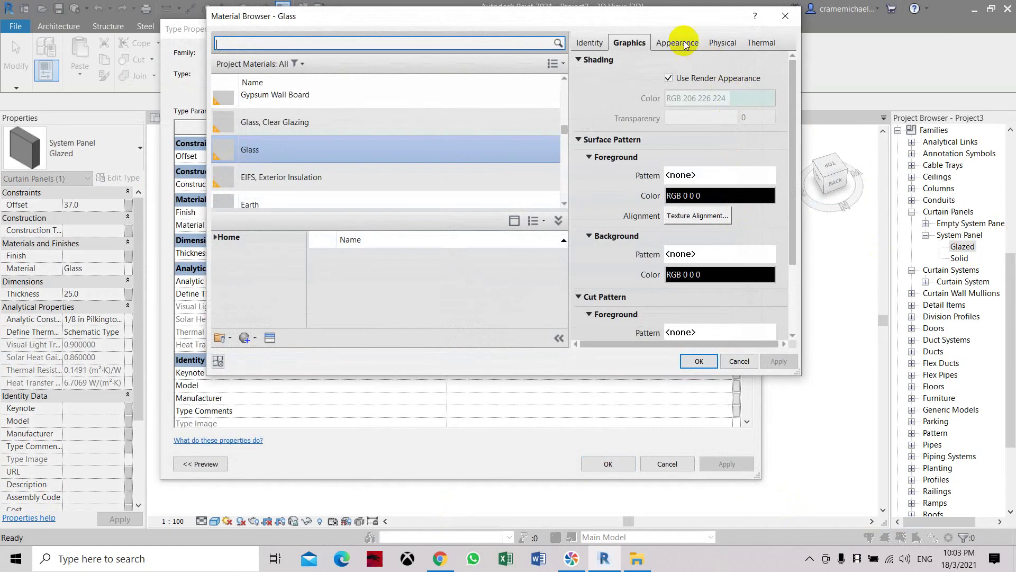
{"action": "left_click", "coordinate": [683, 44]}
{"action": "left_click", "coordinate": [767, 253]}
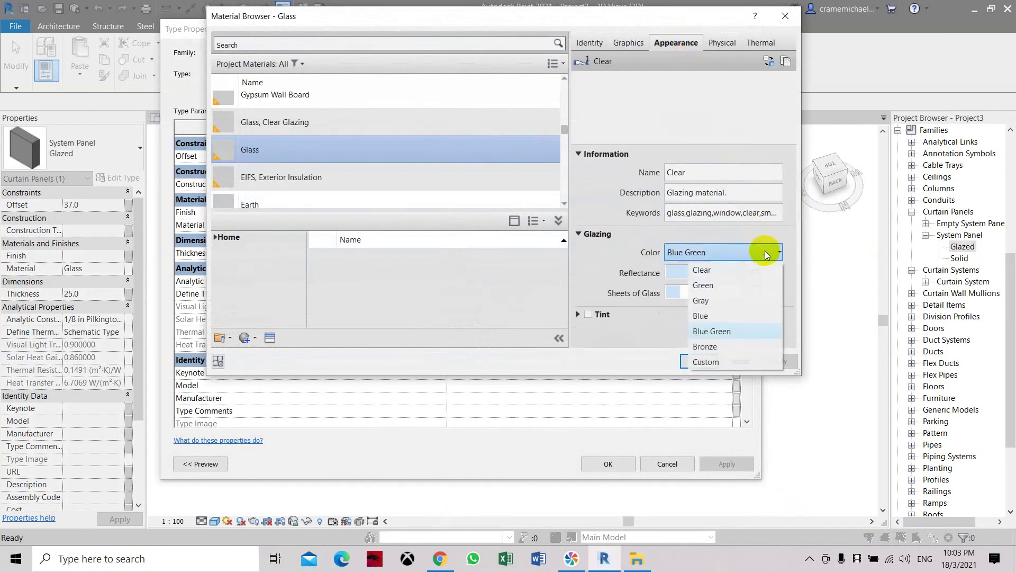
{"action": "left_click", "coordinate": [709, 316]}
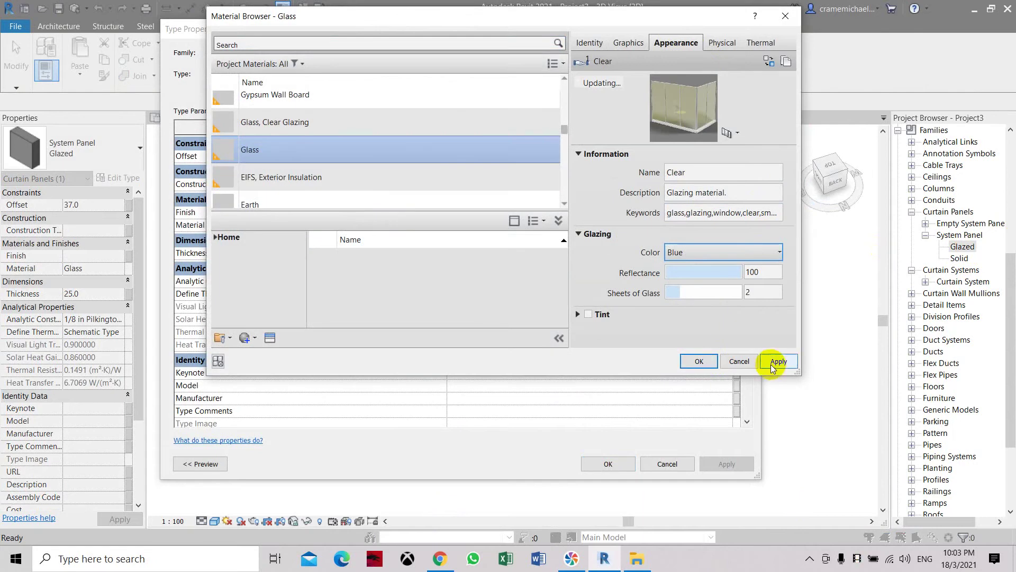
{"action": "left_click", "coordinate": [699, 362]}
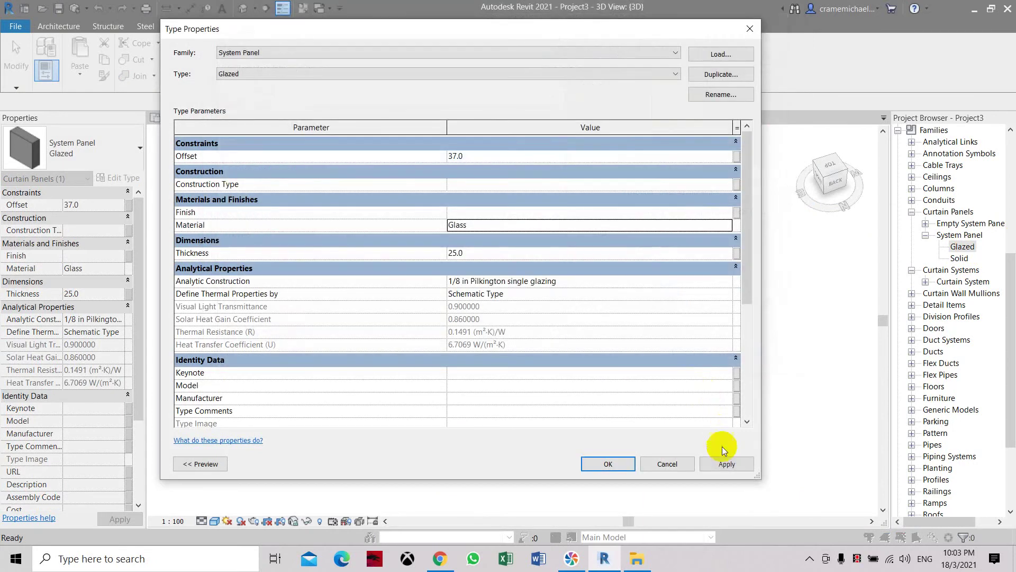
{"action": "left_click", "coordinate": [626, 464]}
{"action": "key", "text": "Escape"}
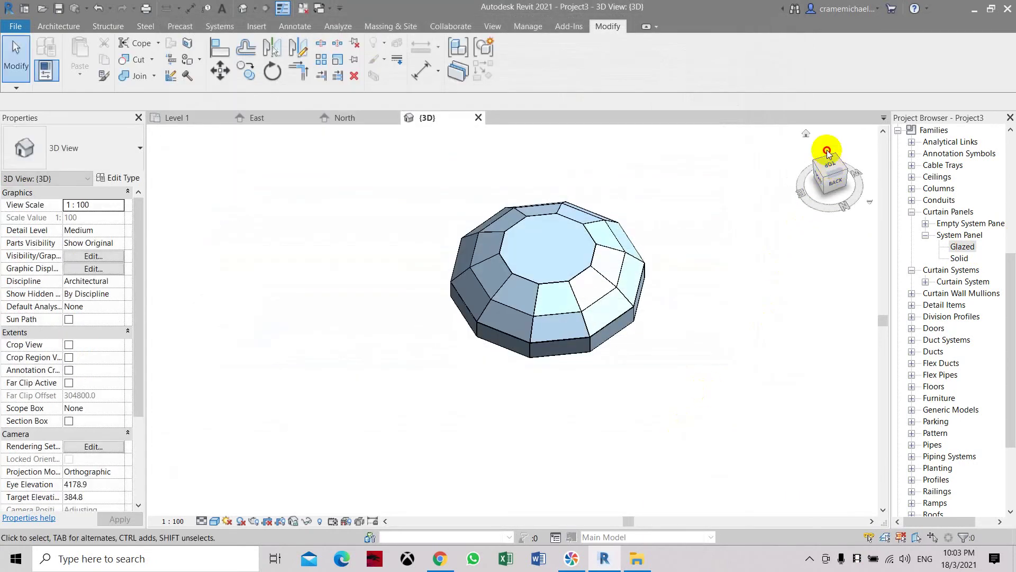
Restart Linework with the <Invisible lines> style and apply it to an edge around the diamond's flat top facet.
{"action": "left_click", "coordinate": [817, 151]}
{"action": "mouse_move", "coordinate": [800, 475]}
{"action": "middle_mouse_down", "text": "shift"}
{"action": "mouse_move", "coordinate": [805, 417]}
{"action": "mouse_move", "coordinate": [697, 481]}
{"action": "mouse_move", "coordinate": [694, 495]}
{"action": "mouse_move", "coordinate": [736, 501]}
{"action": "middle_mouse_up", "text": "shift"}
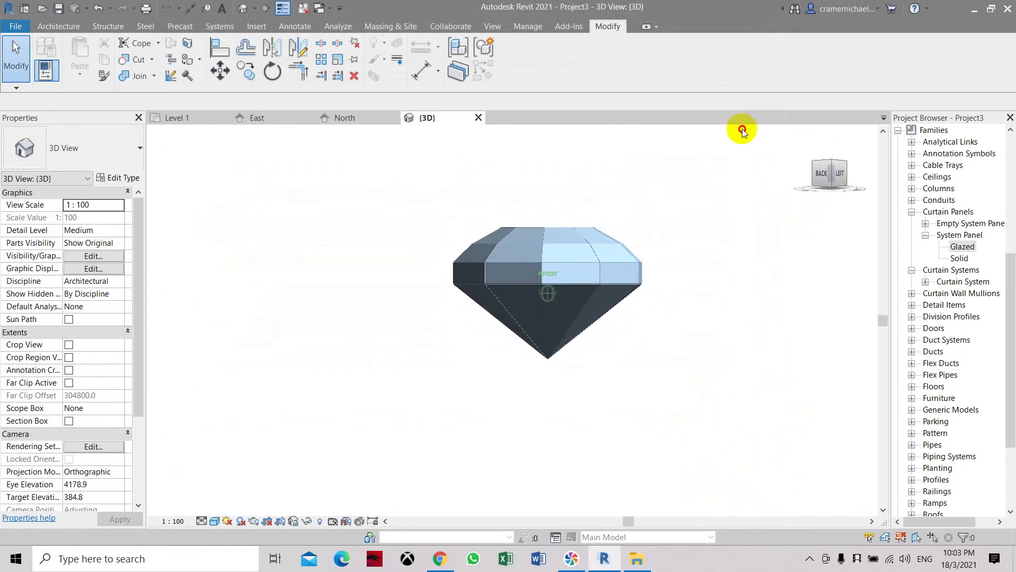
{"action": "left_click", "coordinate": [834, 173]}
{"action": "scroll", "coordinate": [659, 355], "scroll_direction": "up", "scroll_amount": 5}
{"action": "middle_click_drag", "start_coordinate": [630, 200], "coordinate": [673, 278]}
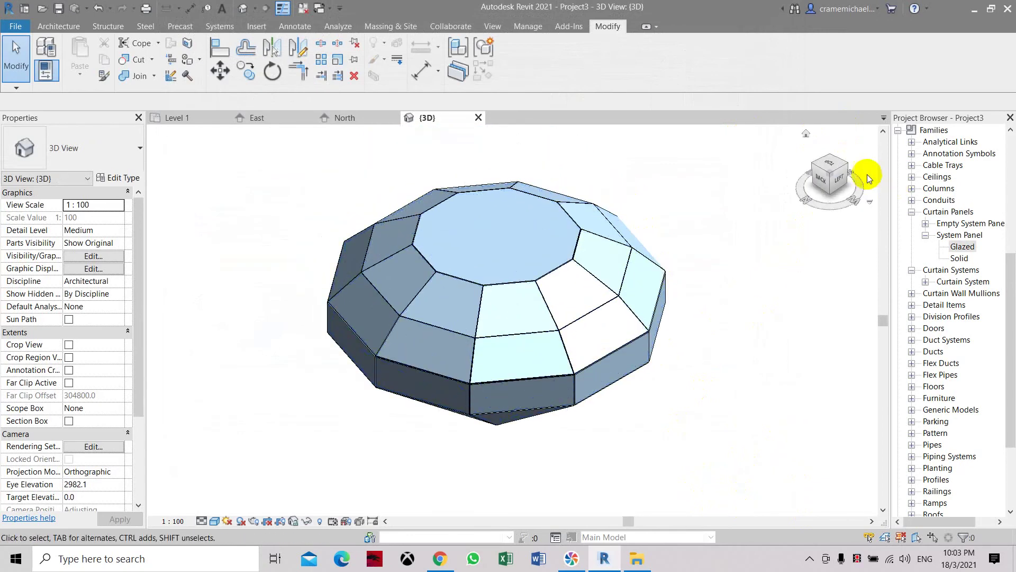
{"action": "left_click", "coordinate": [397, 63]}
{"action": "left_click", "coordinate": [517, 68]}
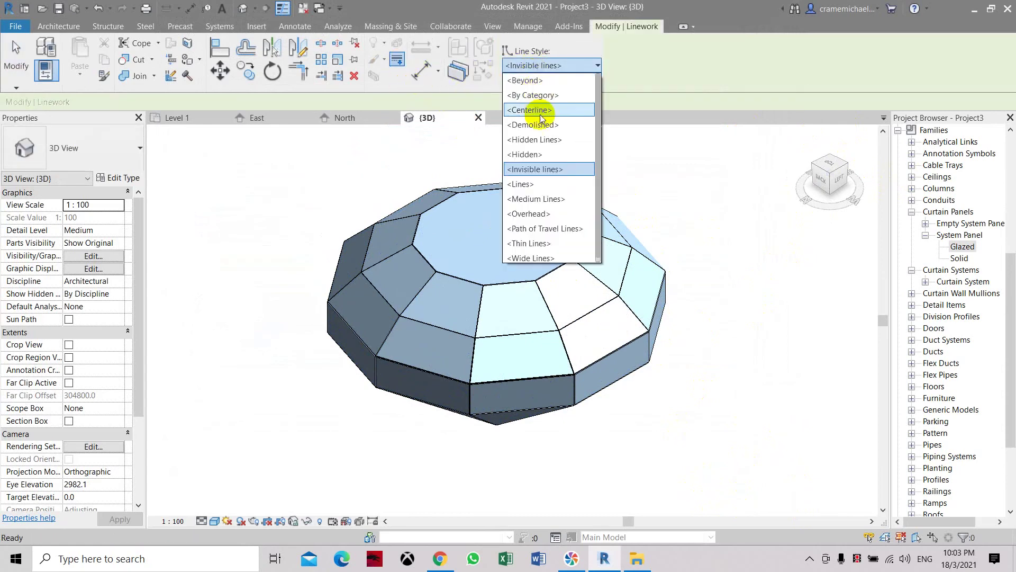
{"action": "left_click", "coordinate": [544, 166]}
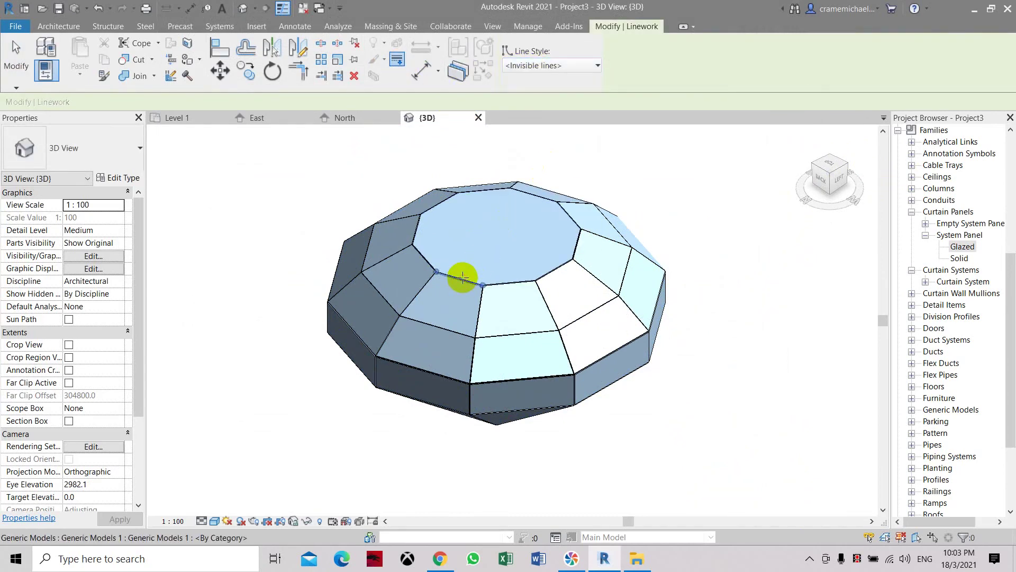
{"action": "scroll", "coordinate": [454, 301], "scroll_direction": "up", "scroll_amount": 3}
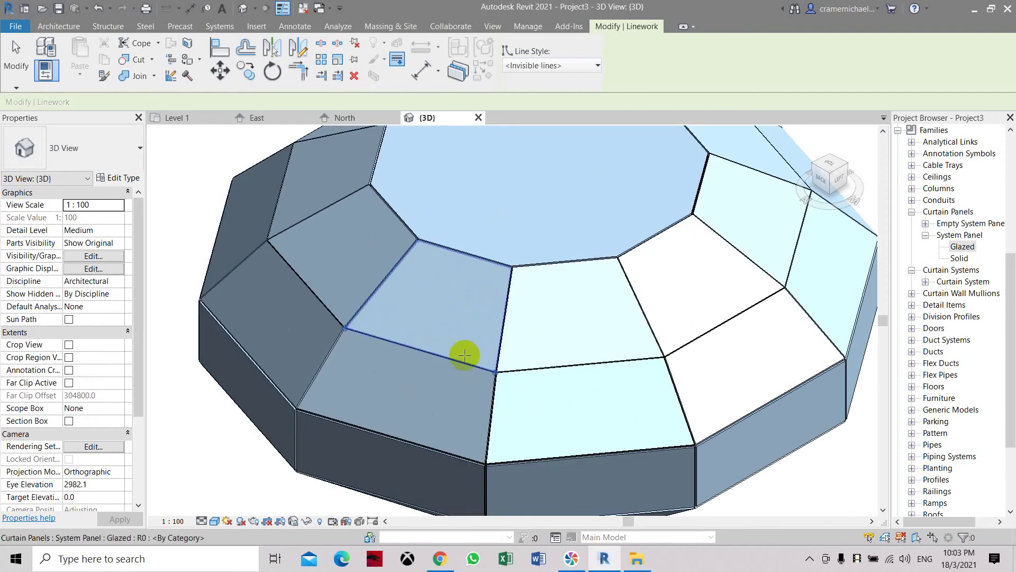
{"action": "left_click", "coordinate": [401, 217]}
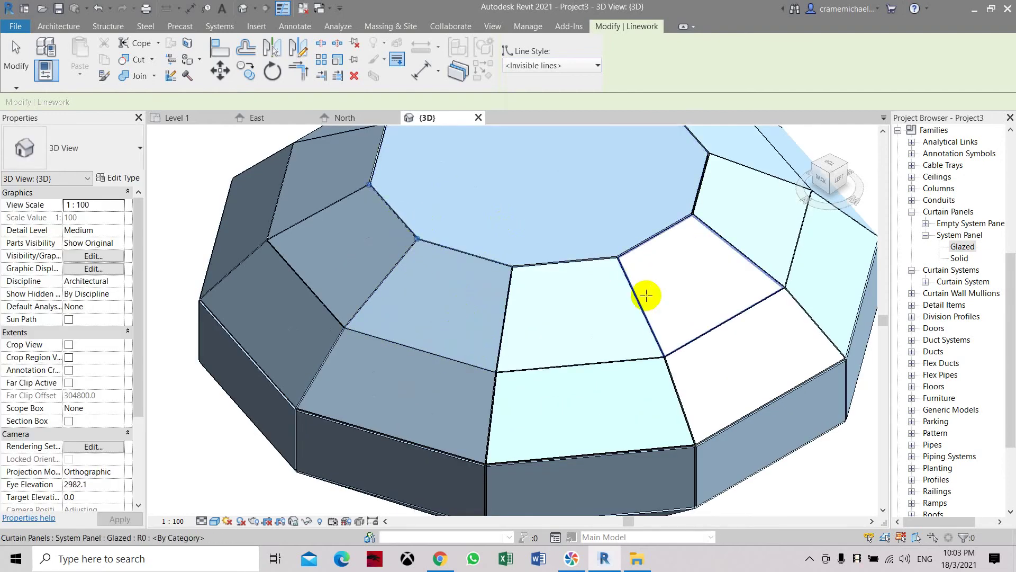
Try the Structural discipline on the 3D view and return it to Architectural.
{"action": "left_click", "coordinate": [118, 283]}
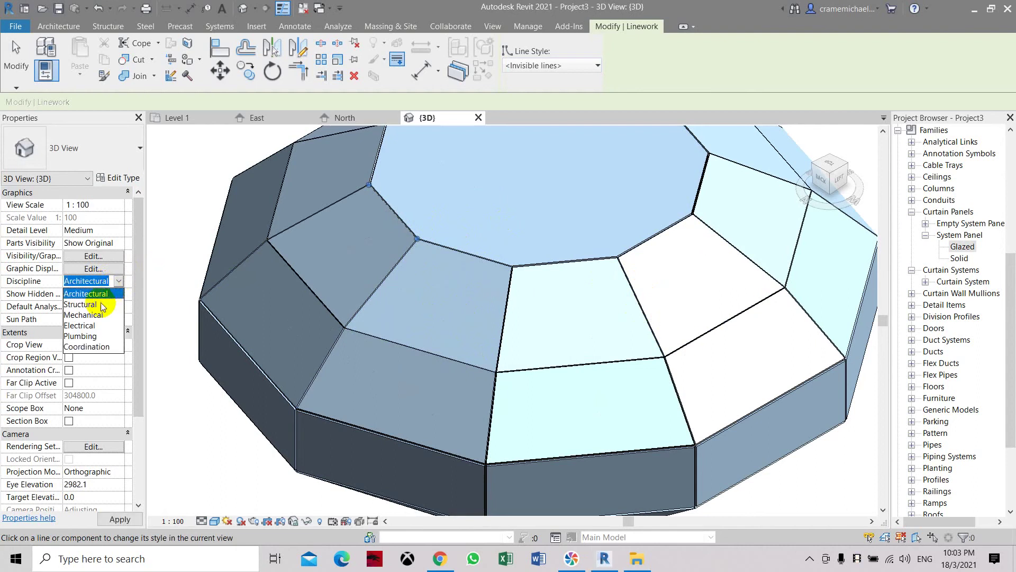
{"action": "left_click", "coordinate": [103, 306]}
{"action": "left_click", "coordinate": [118, 283]}
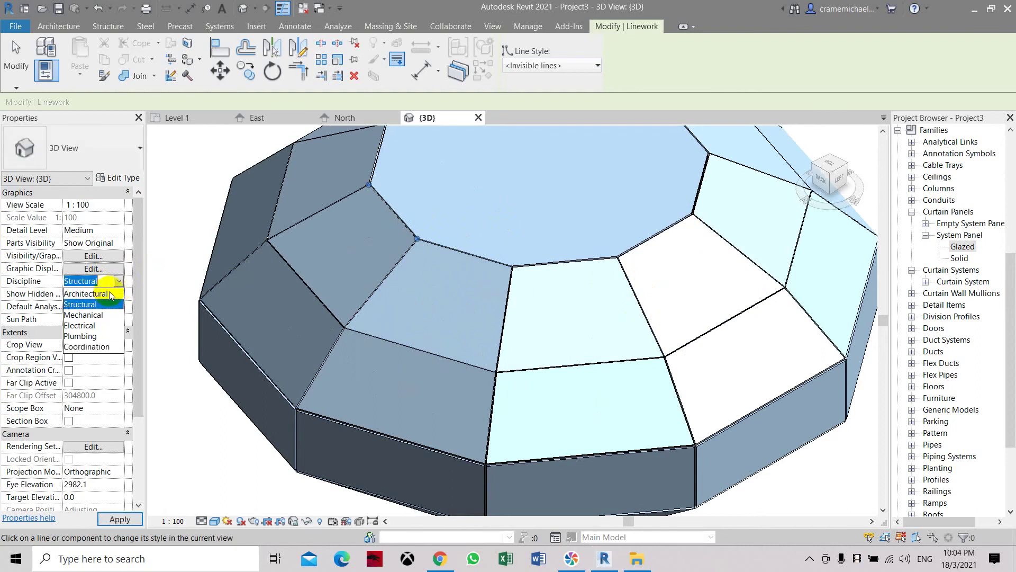
{"action": "left_click", "coordinate": [103, 299]}
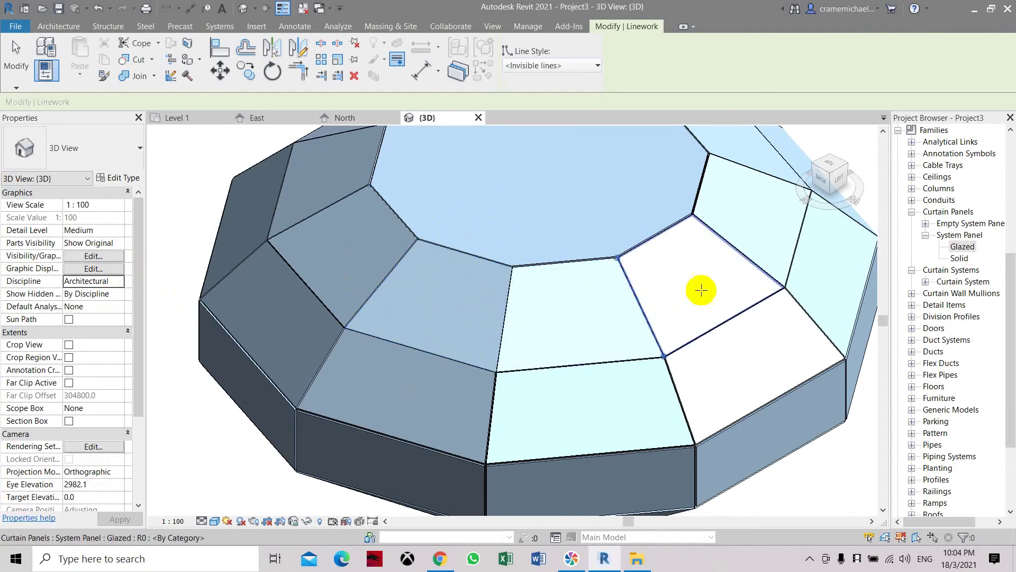
Set the 3D view's visual style to Shaded.
{"action": "scroll", "coordinate": [589, 271], "scroll_direction": "down", "scroll_amount": 1}
{"action": "scroll", "coordinate": [589, 271], "scroll_direction": "down", "scroll_amount": 1}
{"action": "left_click", "coordinate": [215, 521]}
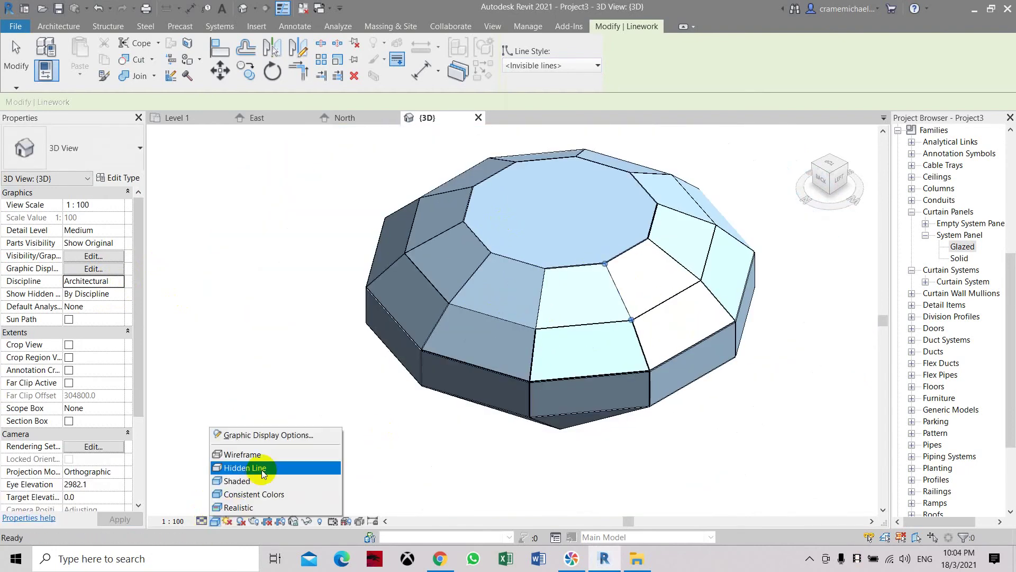
{"action": "left_click", "coordinate": [257, 482]}
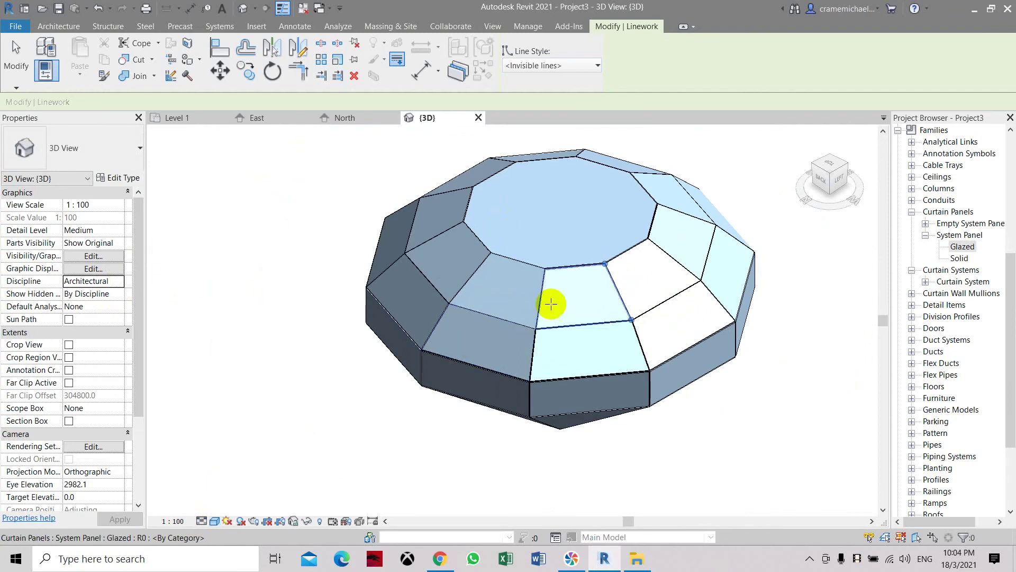
Apply the <Invisible lines> style to the edges between neighbouring upper-ring facets around the diamond's flat top.
{"action": "left_click", "coordinate": [466, 281]}
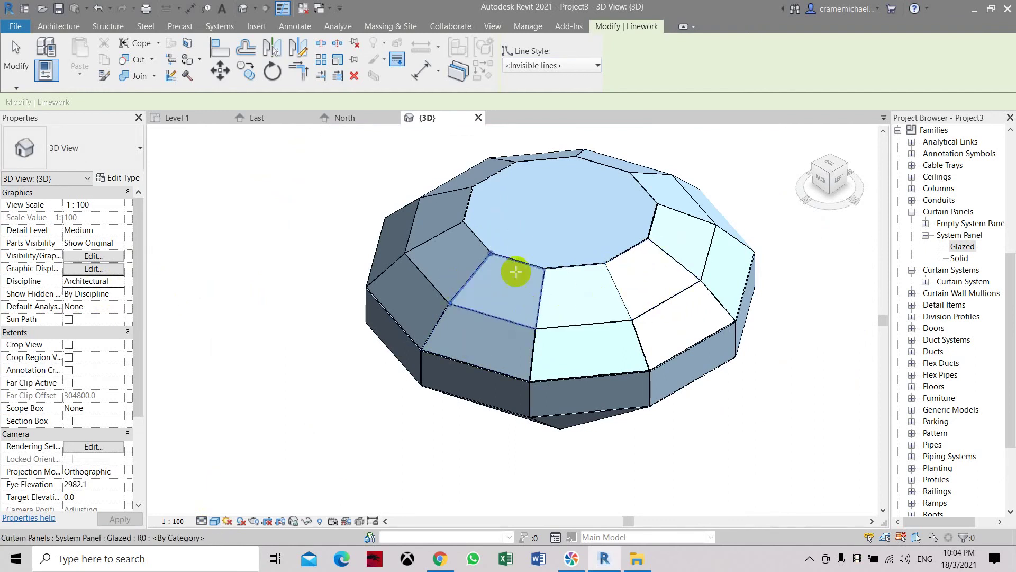
{"action": "left_click", "coordinate": [434, 237]}
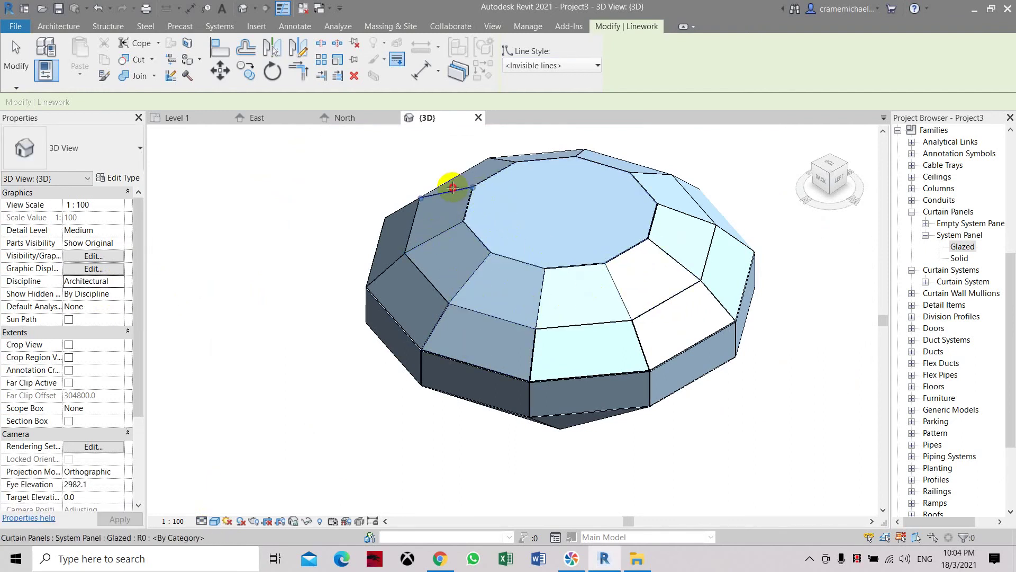
{"action": "left_click", "coordinate": [454, 188]}
{"action": "left_click", "coordinate": [501, 157]}
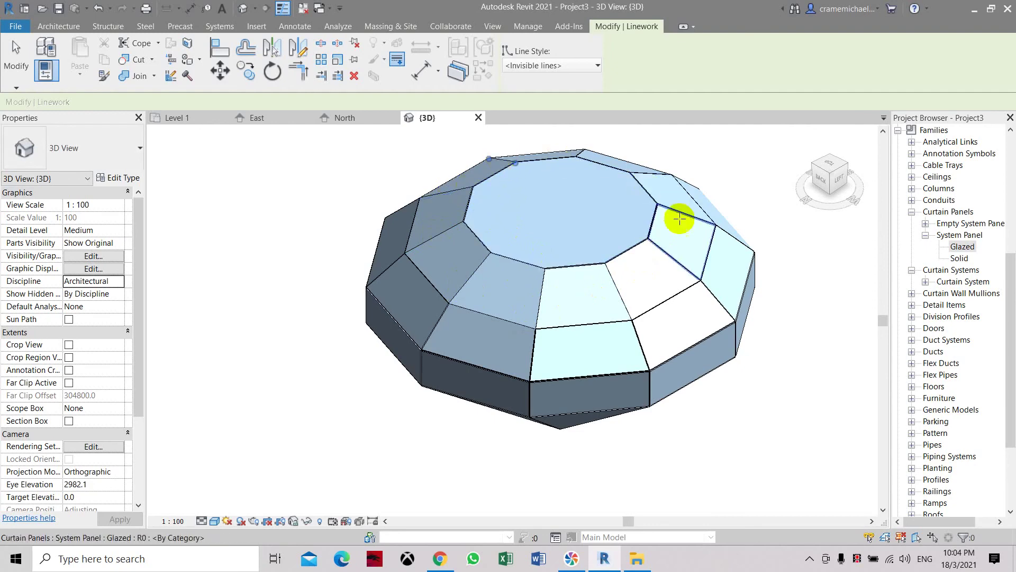
{"action": "left_click", "coordinate": [670, 252]}
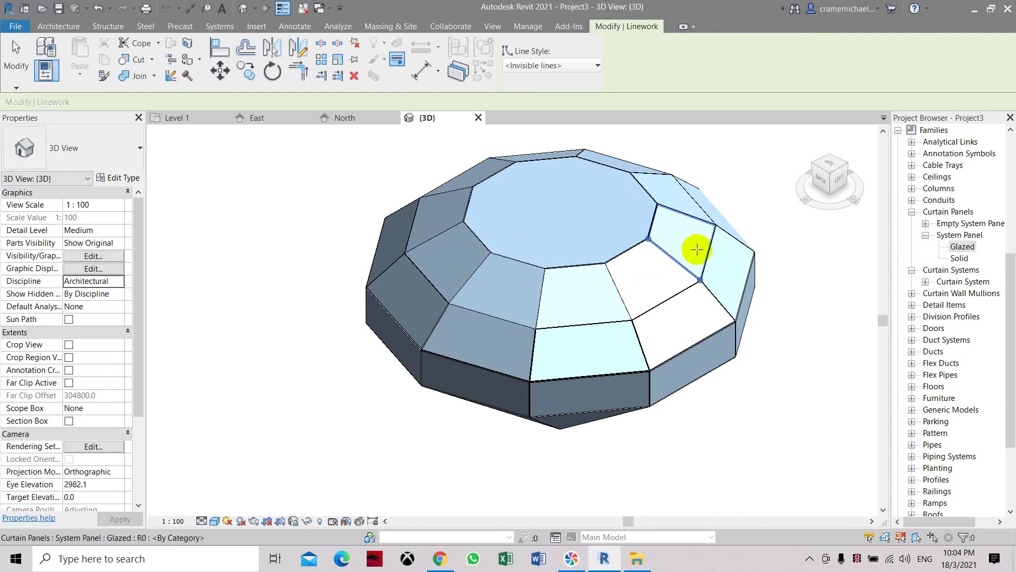
{"action": "left_click", "coordinate": [617, 292]}
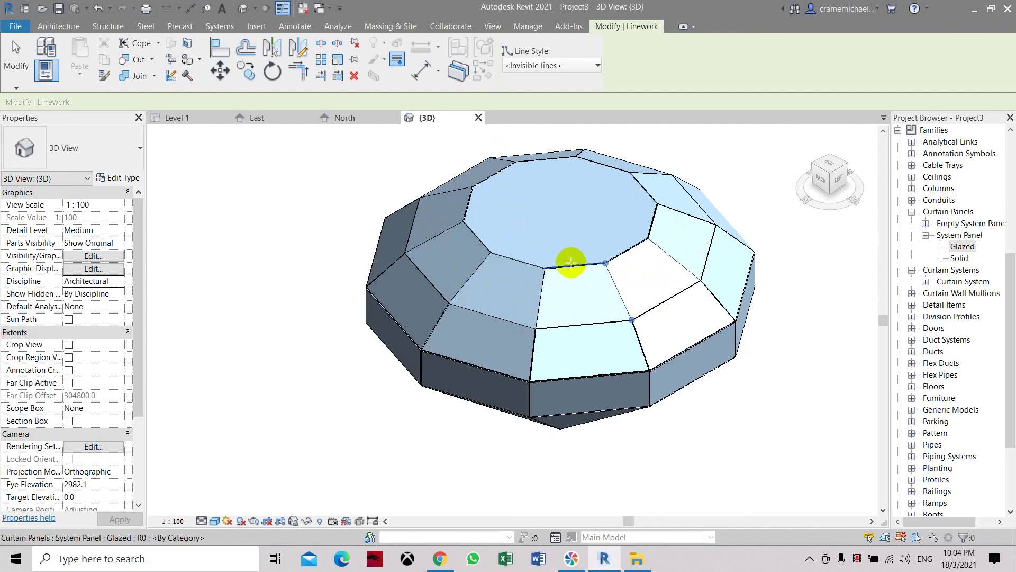
Apply invisible linework to the edge between the upper and lower facet rings on the diamond's dark side and dismiss the notification.
{"action": "scroll", "coordinate": [570, 262], "scroll_direction": "up", "scroll_amount": 5}
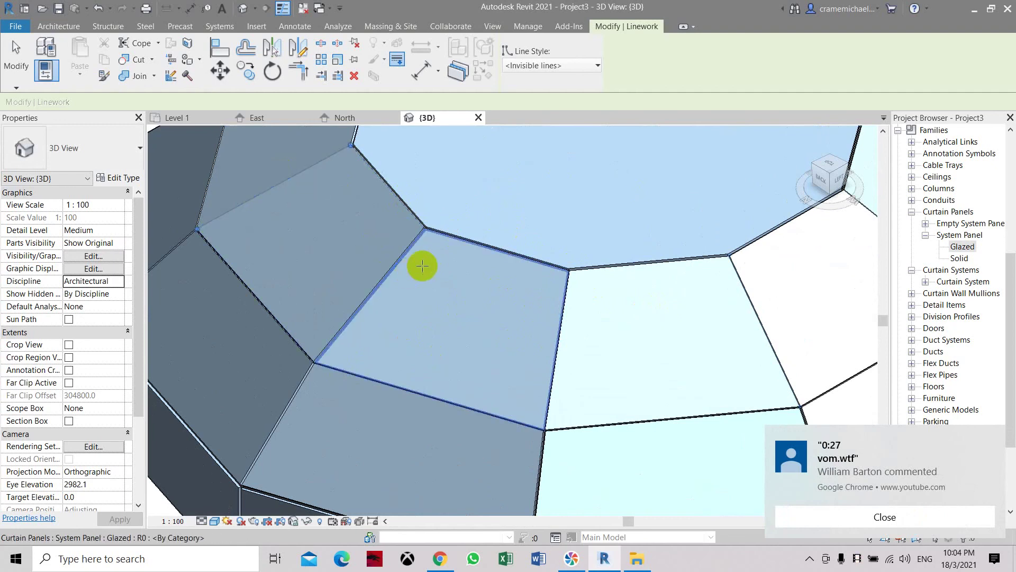
{"action": "scroll", "coordinate": [440, 260], "scroll_direction": "down", "scroll_amount": 3}
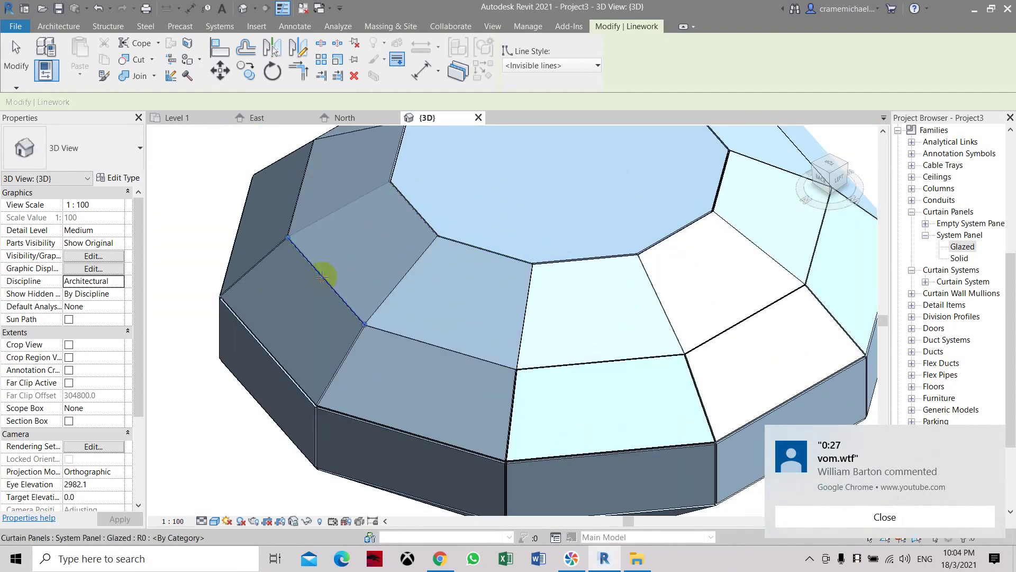
{"action": "scroll", "coordinate": [322, 276], "scroll_direction": "up", "scroll_amount": 4}
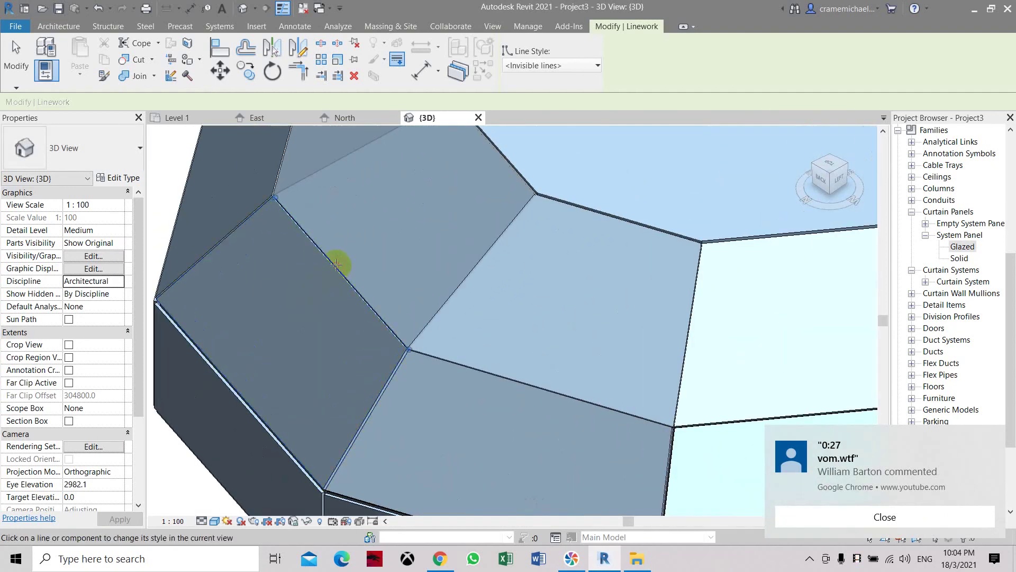
{"action": "left_click", "coordinate": [853, 517]}
{"action": "scroll", "coordinate": [507, 302], "scroll_direction": "down", "scroll_amount": 1}
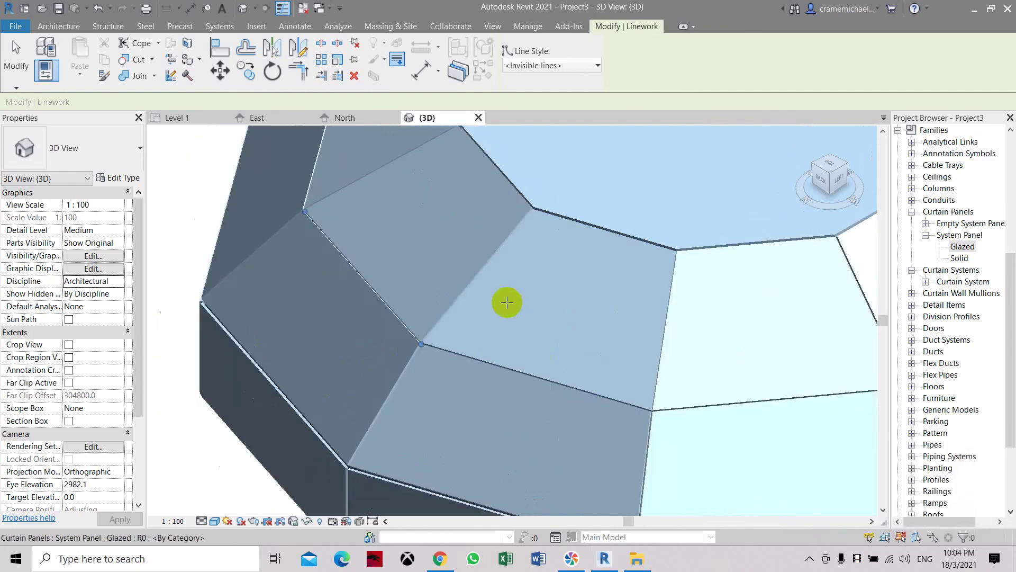
{"action": "scroll", "coordinate": [508, 303], "scroll_direction": "down", "scroll_amount": 4}
{"action": "scroll", "coordinate": [477, 295], "scroll_direction": "up", "scroll_amount": 2}
{"action": "scroll", "coordinate": [467, 273], "scroll_direction": "down", "scroll_amount": 2}
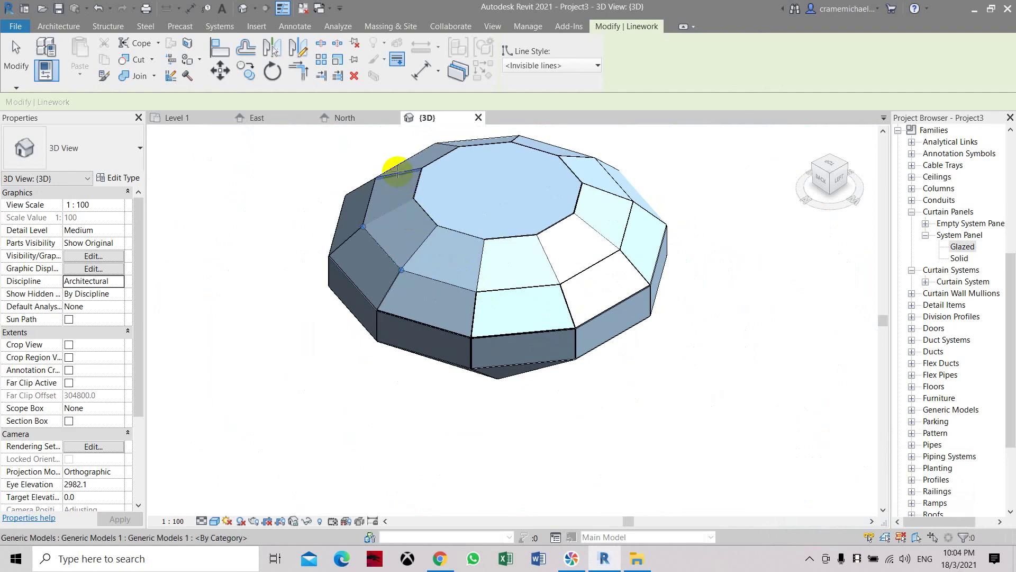
{"action": "mouse_move", "coordinate": [836, 180]}
{"action": "left_mouse_down"}
{"action": "mouse_move", "coordinate": [792, 145]}
{"action": "mouse_move", "coordinate": [728, 172]}
{"action": "mouse_move", "coordinate": [708, 205]}
{"action": "mouse_move", "coordinate": [722, 189]}
{"action": "left_mouse_up"}
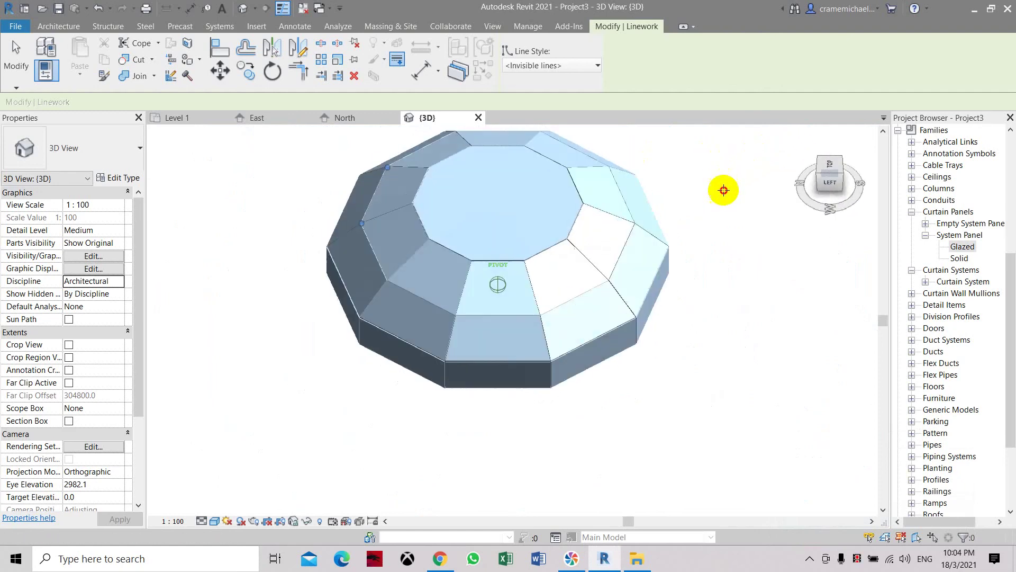